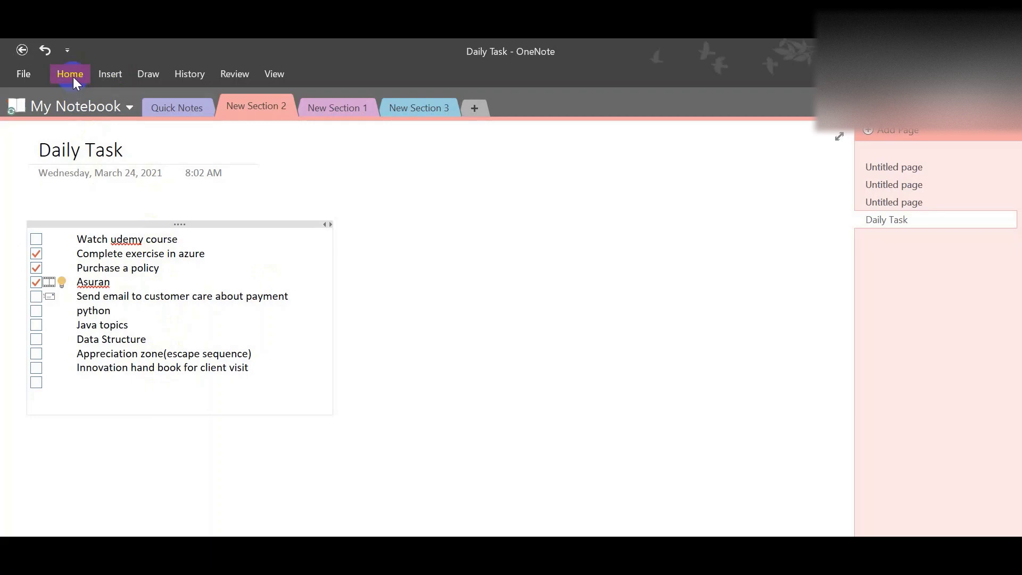
Step: Add the Idea tag to the "python" item in the Daily Task list
{"action": "left_click", "coordinate": [73, 77]}
{"action": "left_click", "coordinate": [116, 311]}
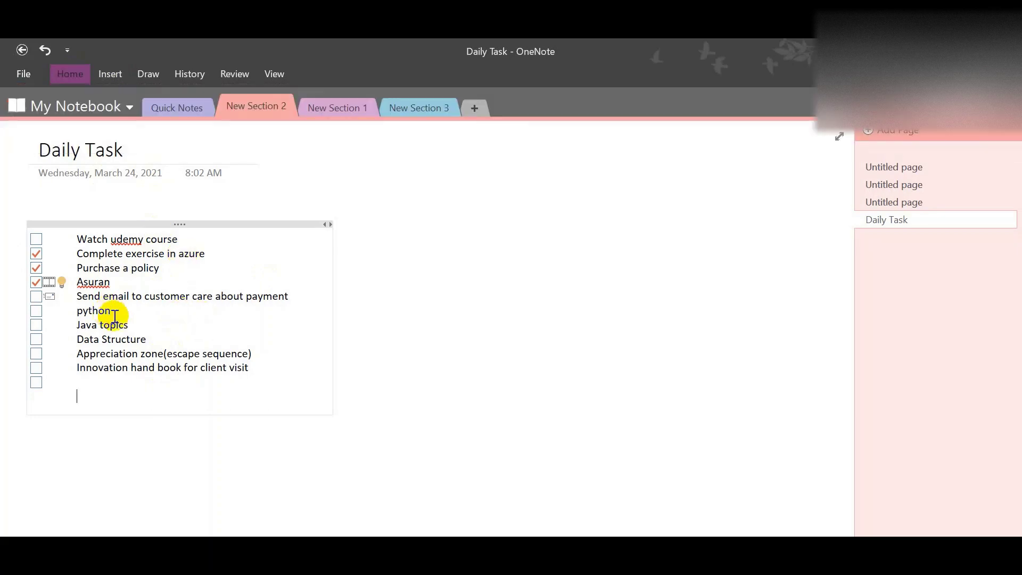
{"action": "left_click", "coordinate": [69, 73]}
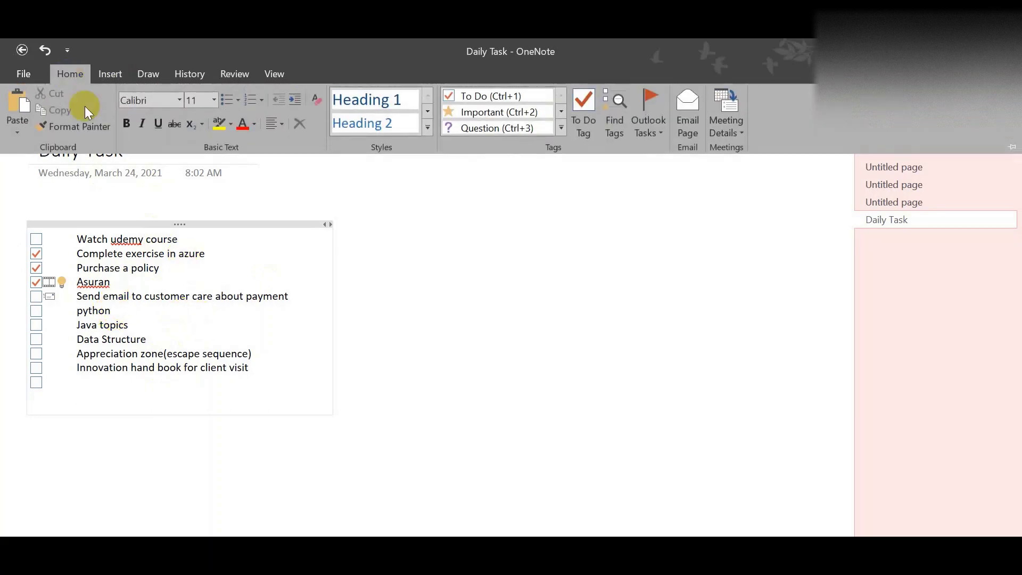
{"action": "left_click", "coordinate": [129, 318]}
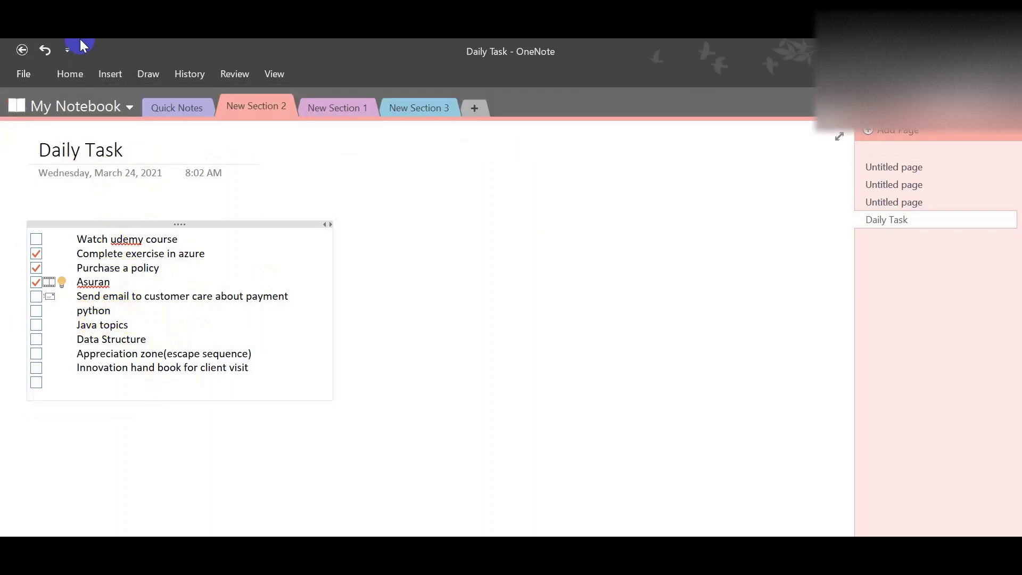
{"action": "left_click", "coordinate": [65, 76]}
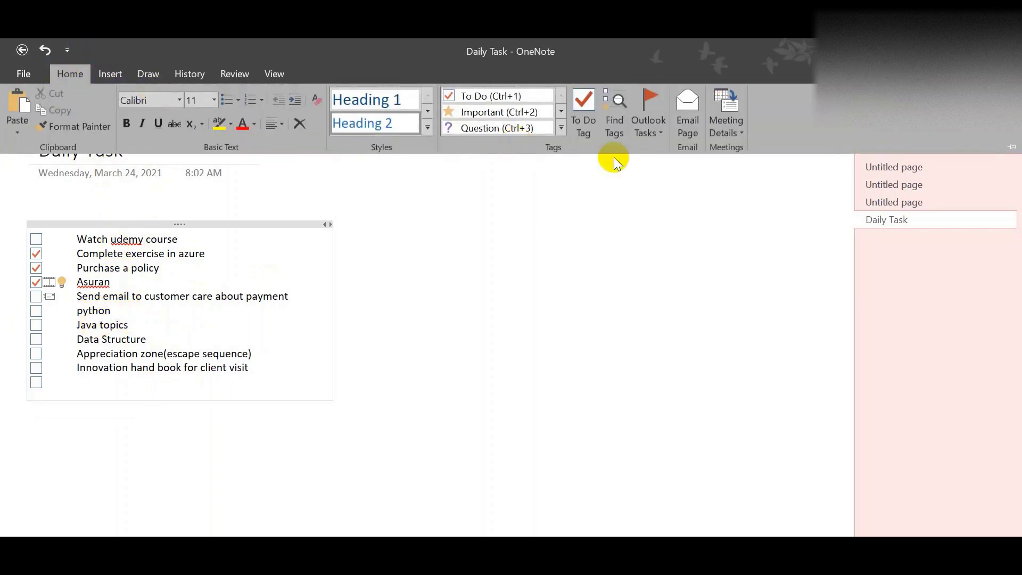
{"action": "left_click", "coordinate": [556, 136]}
{"action": "left_click", "coordinate": [486, 276]}
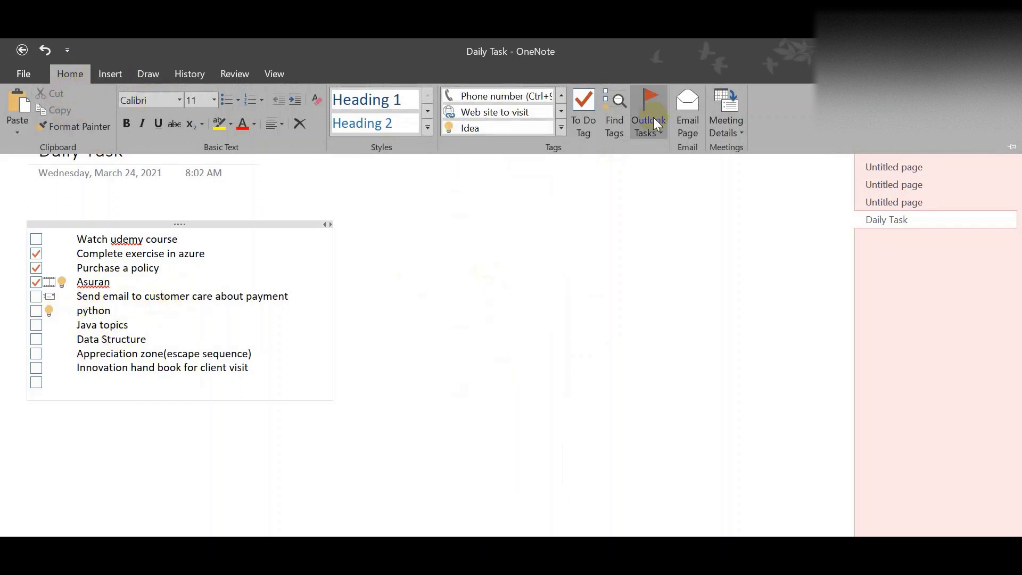
Step: Look through the full list of available note tags
{"action": "left_click", "coordinate": [561, 128]}
{"action": "scroll", "coordinate": [521, 281], "scroll_direction": "down", "scroll_amount": 4}
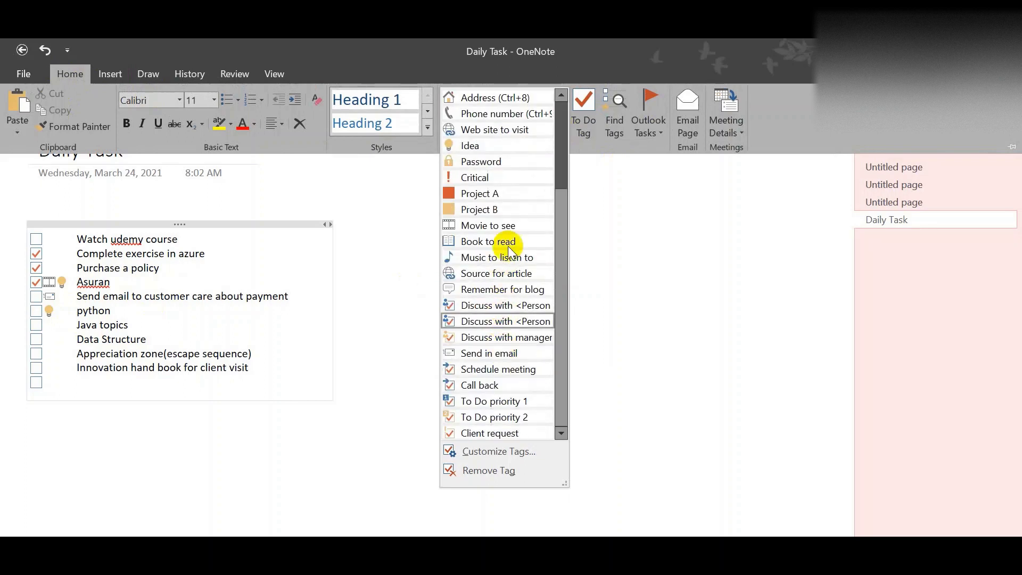
{"action": "scroll", "coordinate": [511, 244], "scroll_direction": "up", "scroll_amount": 4}
{"action": "scroll", "coordinate": [493, 322], "scroll_direction": "down", "scroll_amount": 4}
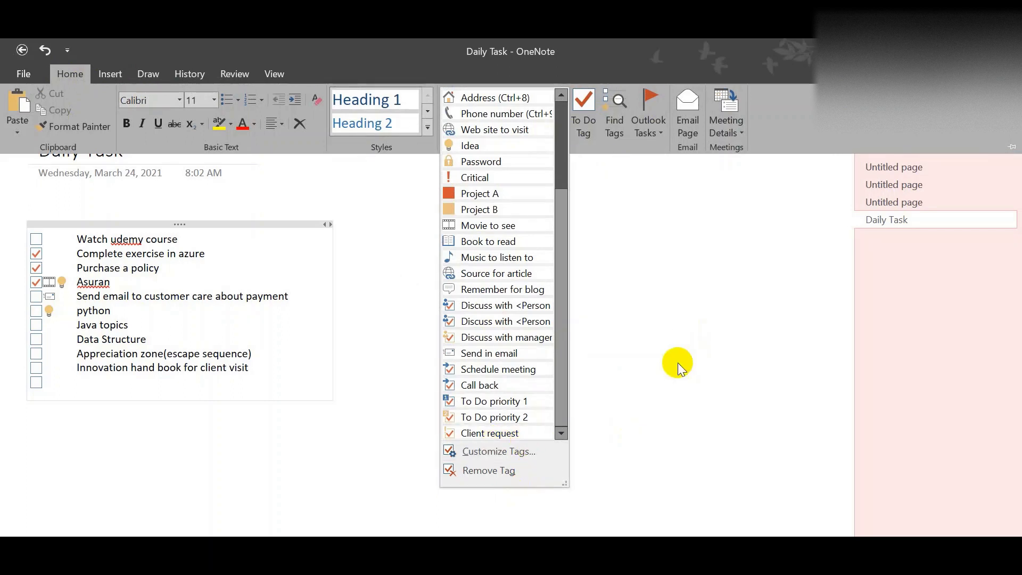
{"action": "left_click", "coordinate": [645, 349]}
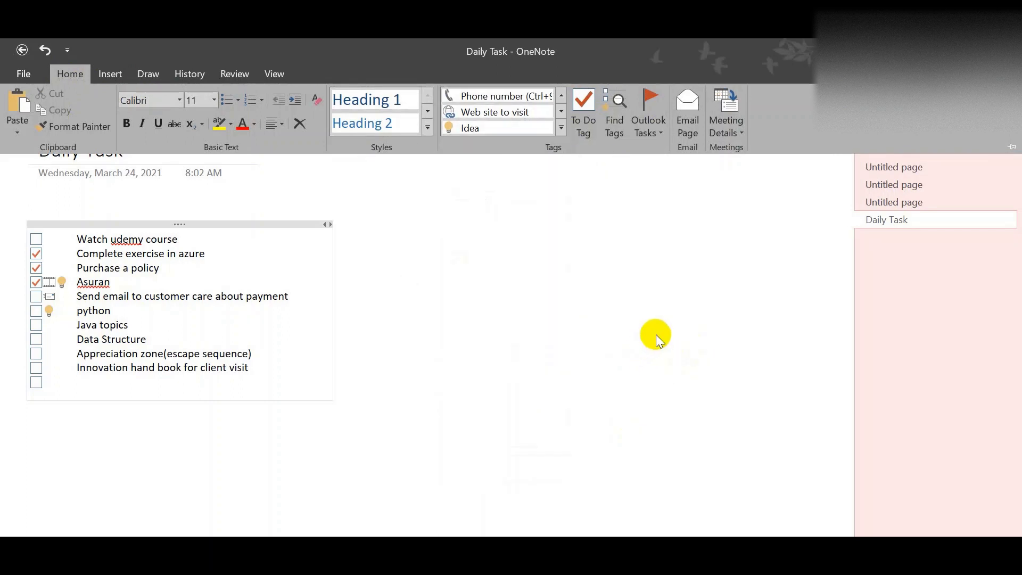
{"action": "left_click", "coordinate": [431, 318]}
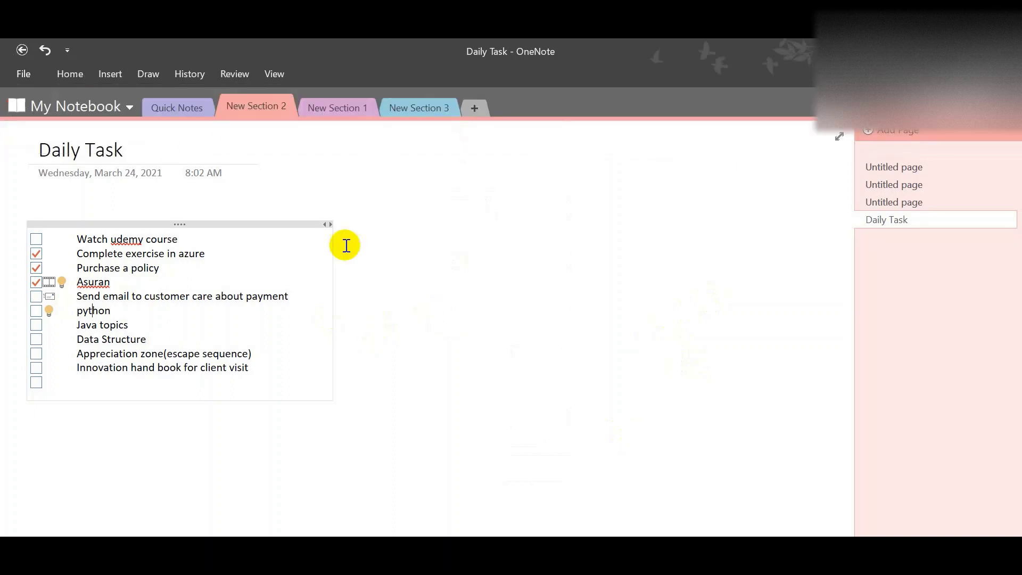
Step: Handwrite 2 + 3 as an ink equation and insert it into the "python" item
{"action": "left_click", "coordinate": [114, 74]}
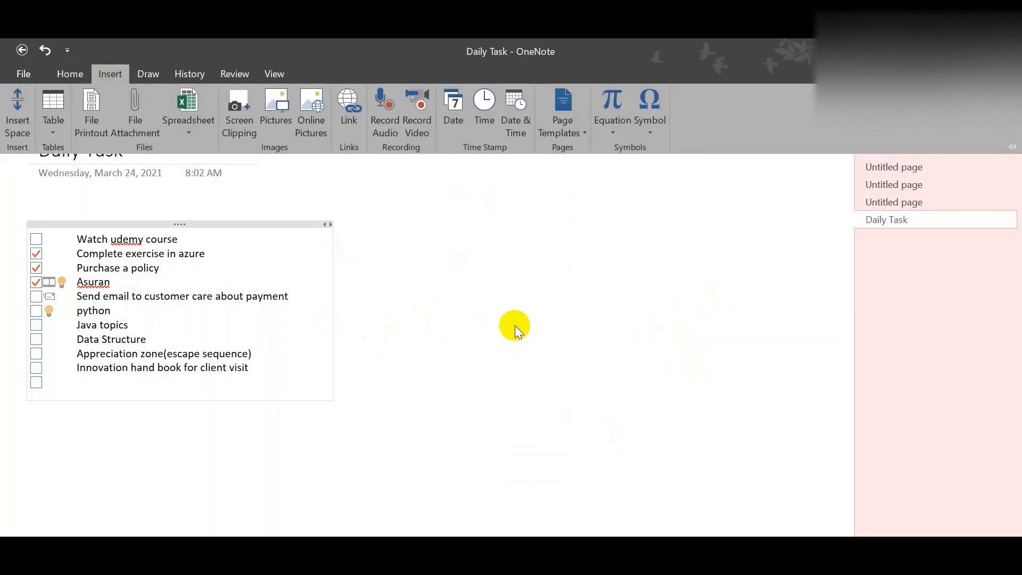
{"action": "left_click", "coordinate": [160, 73]}
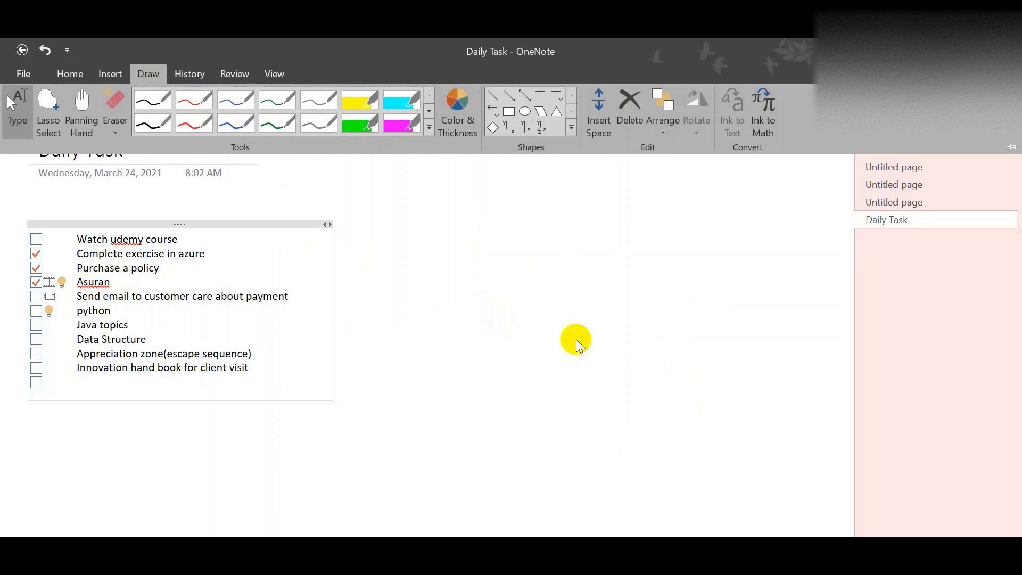
{"action": "left_click", "coordinate": [762, 109]}
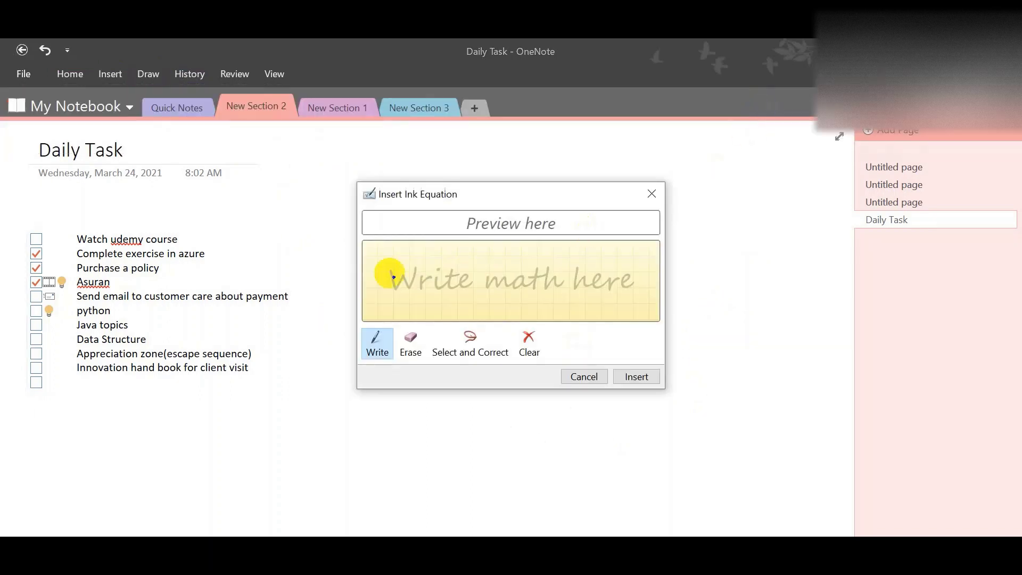
{"action": "mouse_move", "coordinate": [380, 263]}
{"action": "left_mouse_down"}
{"action": "mouse_move", "coordinate": [409, 293]}
{"action": "mouse_move", "coordinate": [461, 292]}
{"action": "mouse_move", "coordinate": [506, 273]}
{"action": "mouse_move", "coordinate": [475, 296]}
{"action": "left_mouse_up"}
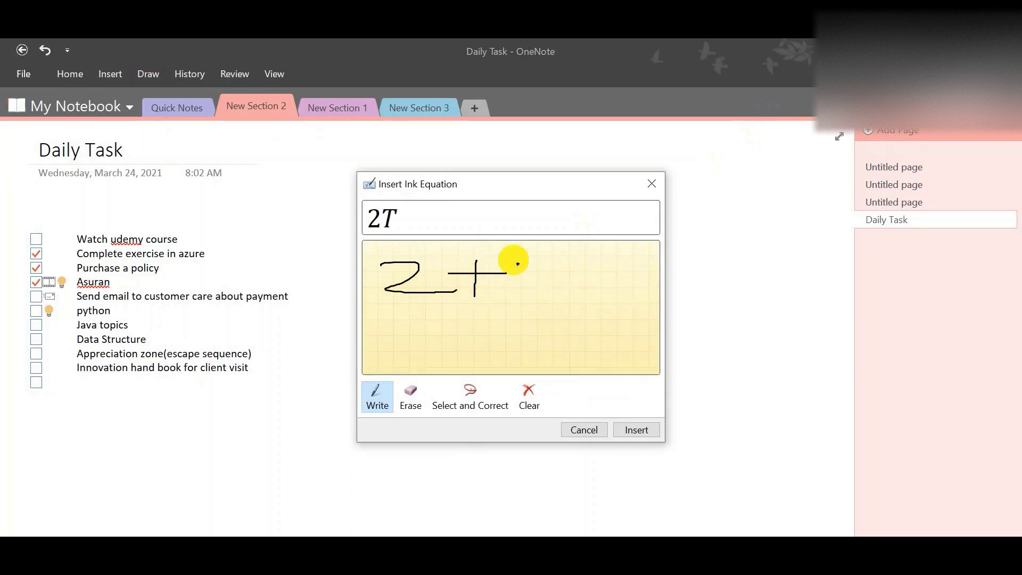
{"action": "mouse_move", "coordinate": [515, 258]}
{"action": "left_mouse_down"}
{"action": "mouse_move", "coordinate": [518, 273]}
{"action": "mouse_move", "coordinate": [561, 290]}
{"action": "mouse_move", "coordinate": [518, 297]}
{"action": "left_mouse_up"}
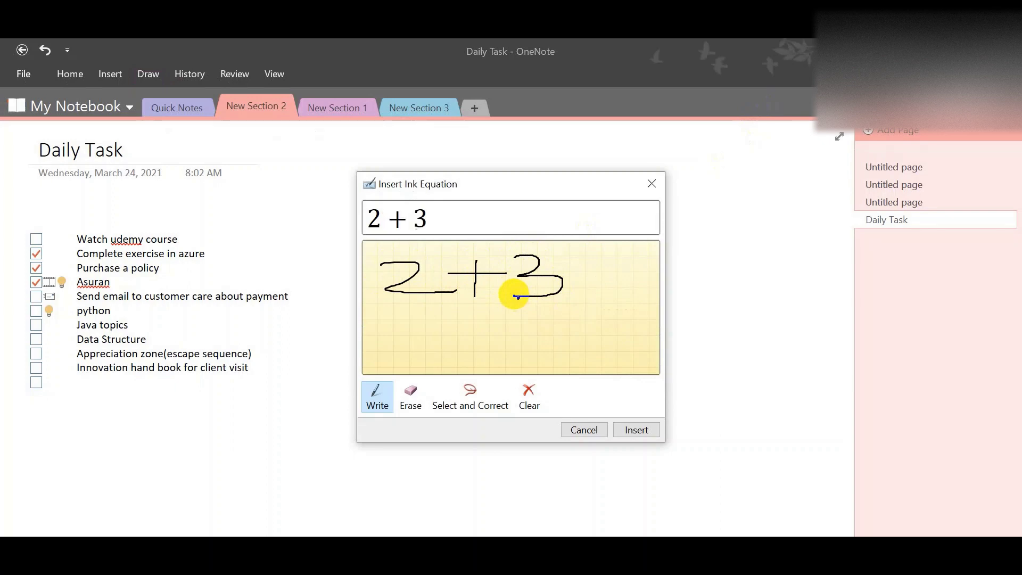
{"action": "left_click", "coordinate": [637, 430]}
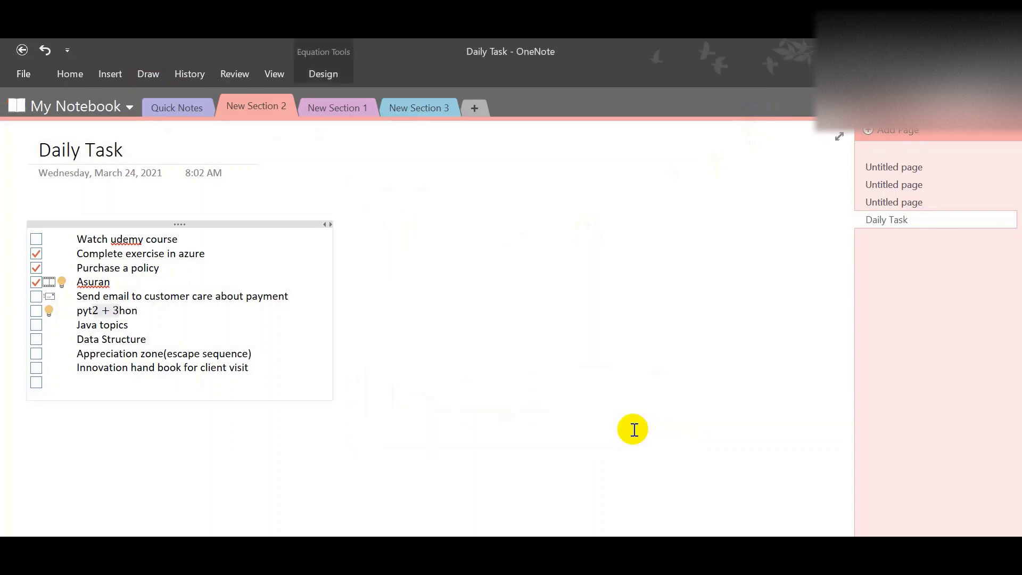
Step: Insert a typed equation a² + b² in the blank area beside the task list
{"action": "left_click", "coordinate": [536, 292]}
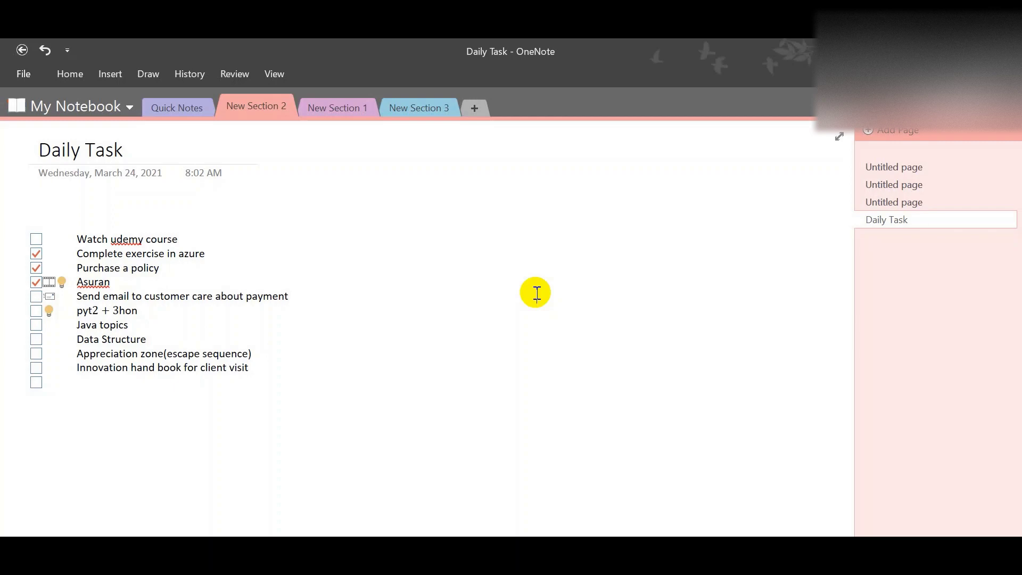
{"action": "left_click", "coordinate": [537, 294]}
{"action": "key", "text": "alt+equal"}
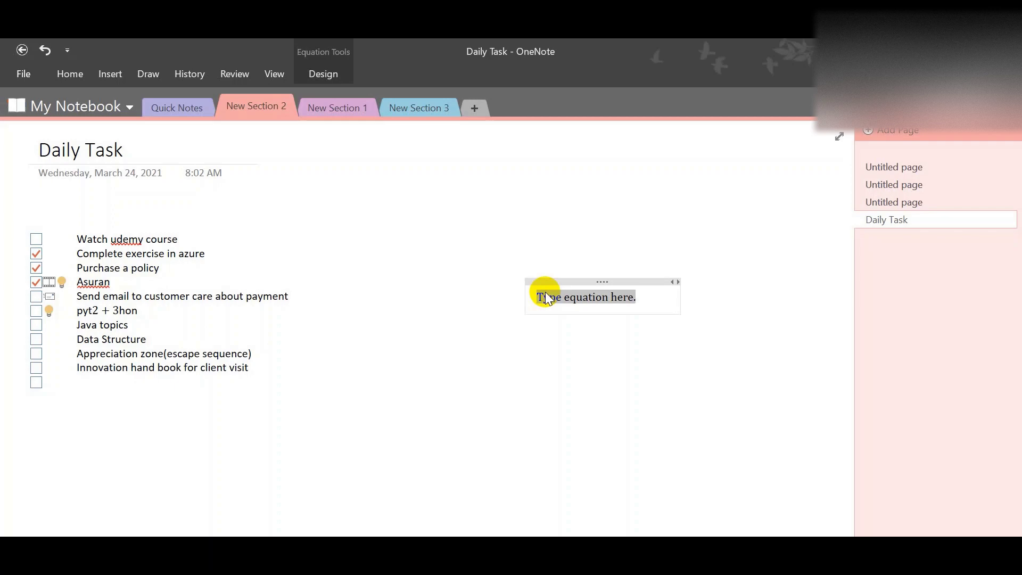
{"action": "type", "text": "a"}
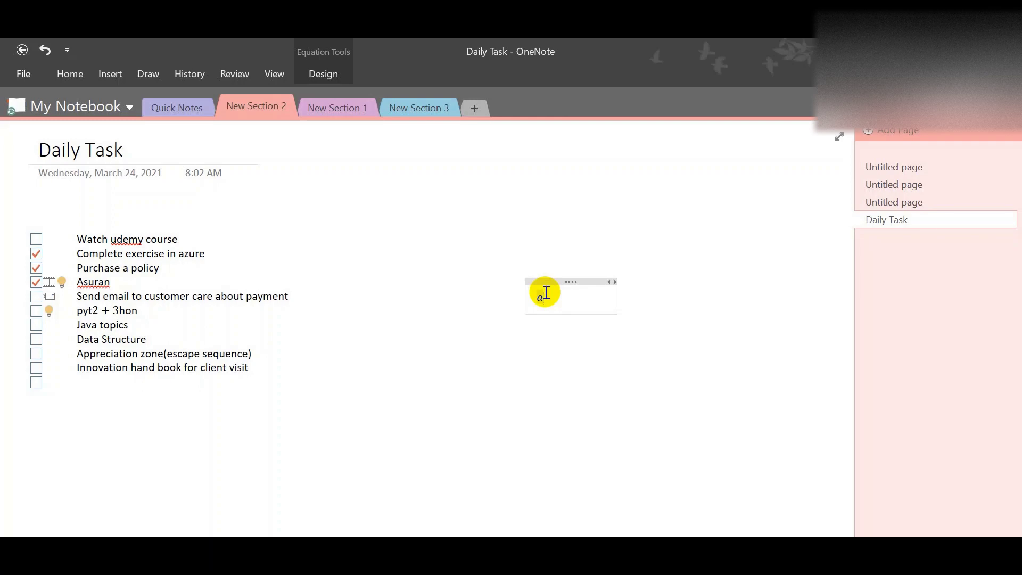
{"action": "type", "text": "^"}
{"action": "type", "text": "2"}
{"action": "type", "text": " +"}
{"action": "type", "text": "b"}
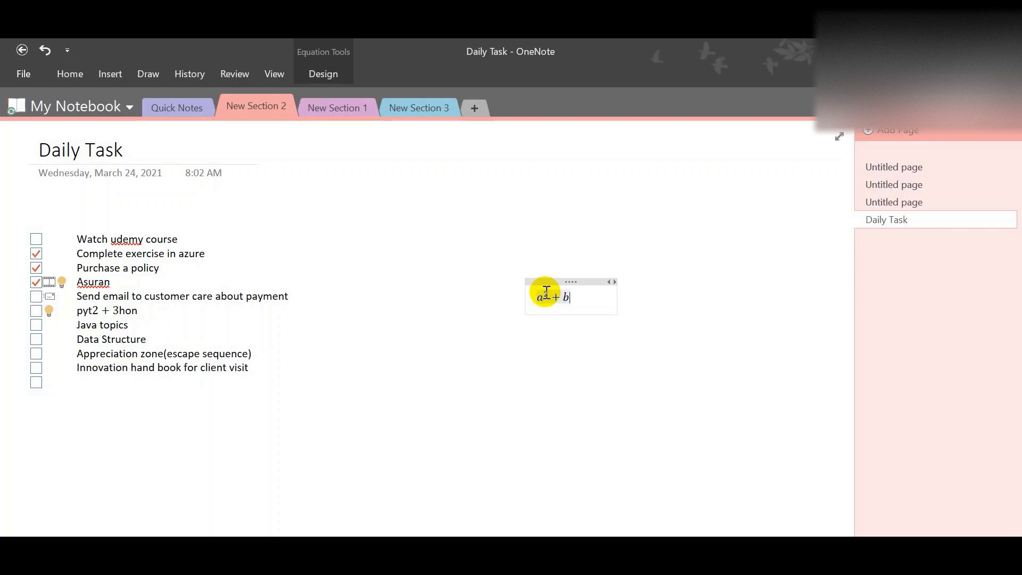
{"action": "type", "text": "^2"}
{"action": "key", "text": "Return"}
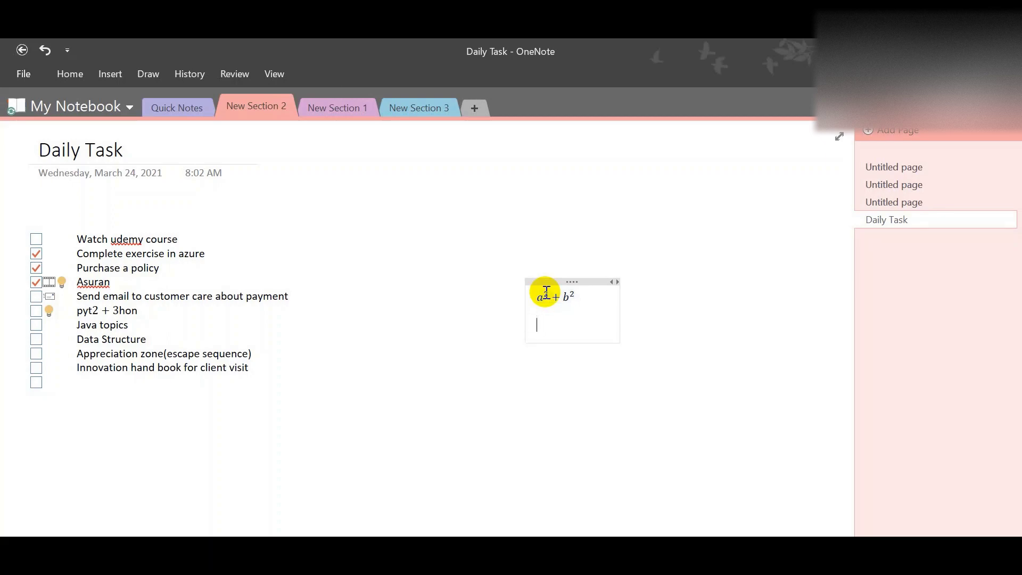
Step: Below the equation, enter a/b as plain text, and under it add a/b as a stacked fraction equation
{"action": "type", "text": "a"}
{"action": "key", "text": "BackSpace"}
{"action": "type", "text": "a/b"}
{"action": "key", "text": "Return"}
{"action": "key", "text": "Return"}
{"action": "key", "text": "alt+equal"}
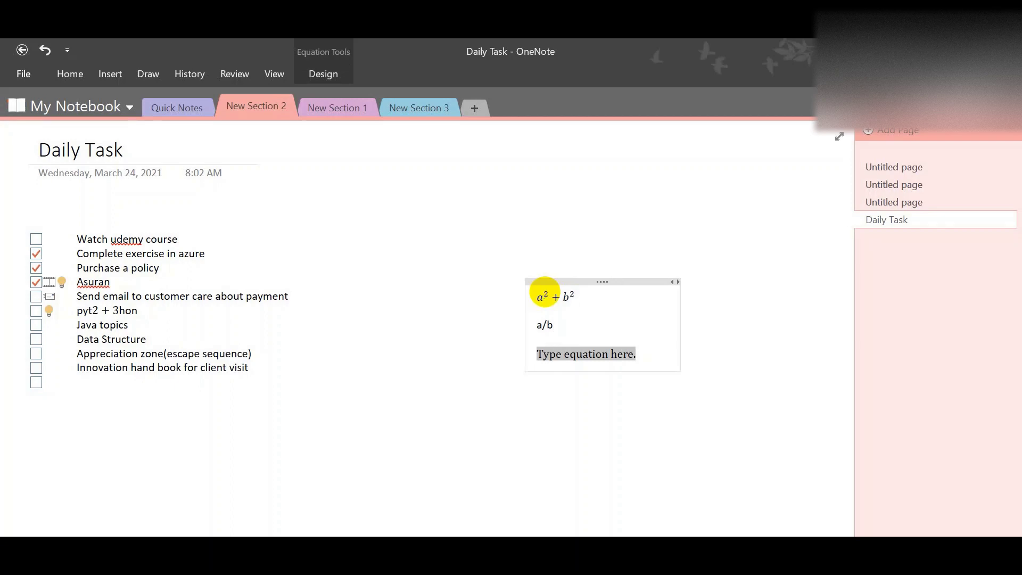
{"action": "type", "text": "a/b"}
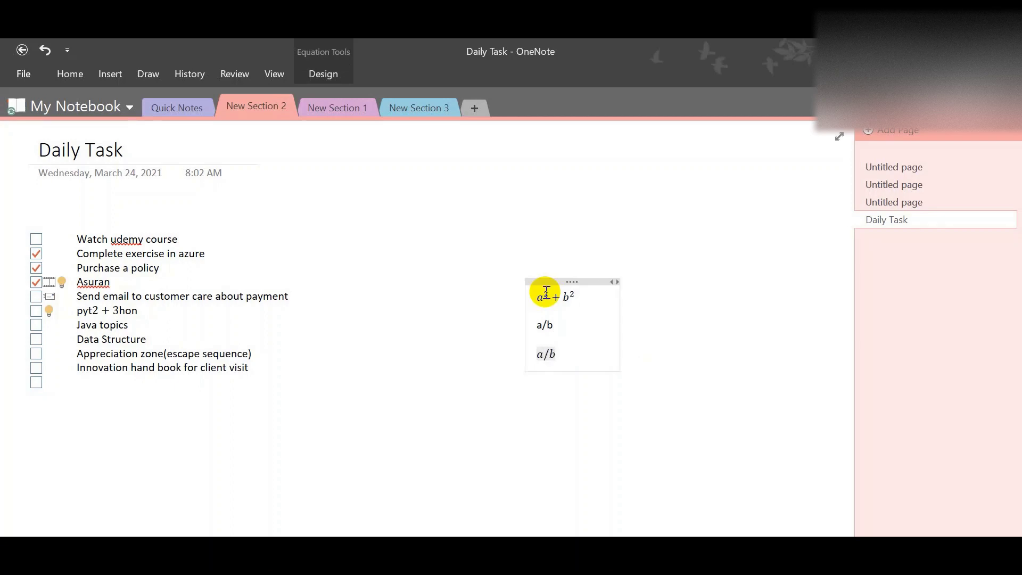
{"action": "key", "text": "Return"}
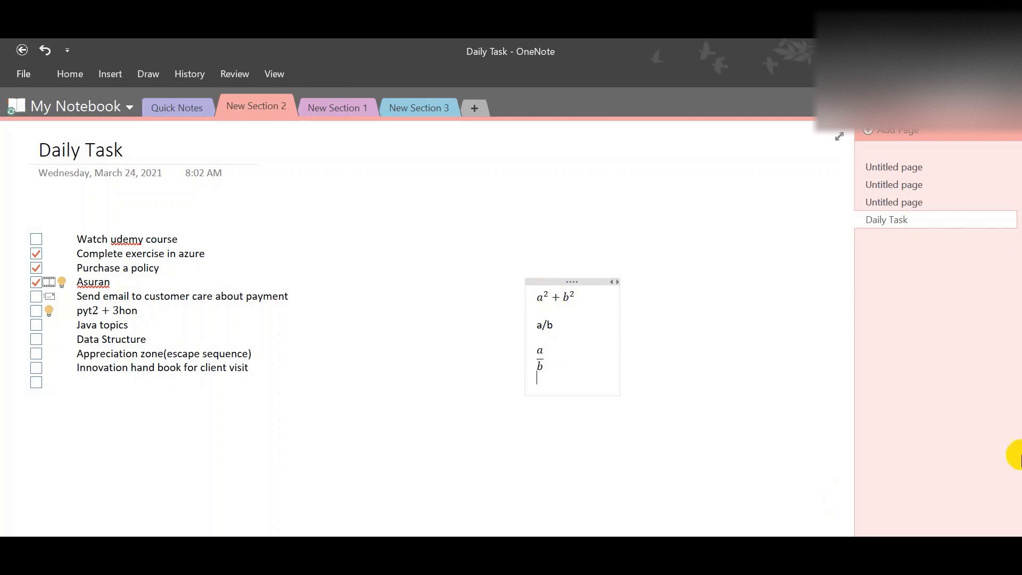
Step: Open the third untitled page of New Section 2, then switch to Chrome and copy the previewed "The purpose of our lives is to be happy." image
{"action": "left_click", "coordinate": [202, 104]}
{"action": "left_click", "coordinate": [908, 202]}
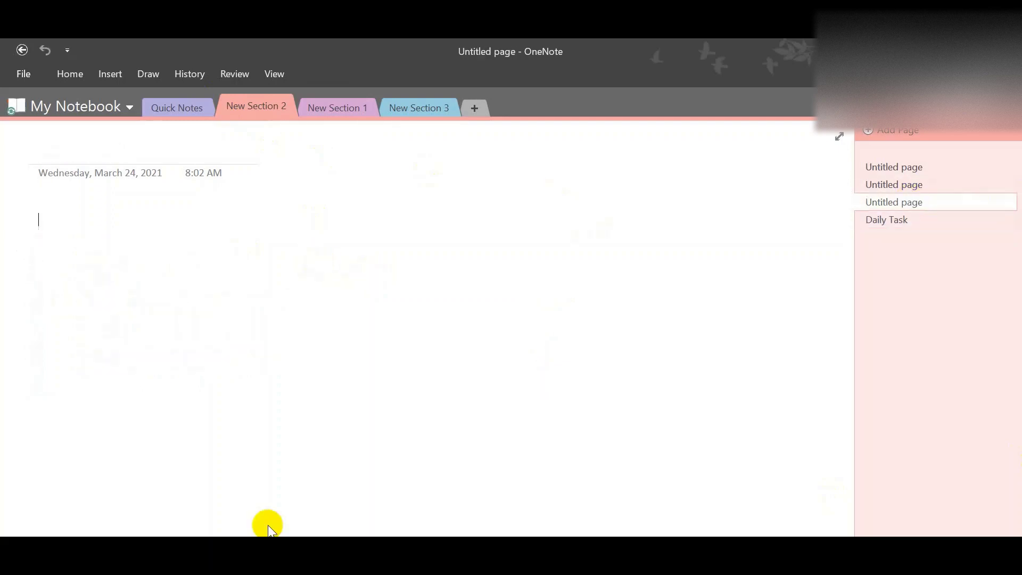
{"action": "left_click", "coordinate": [237, 541]}
{"action": "scroll", "coordinate": [459, 298], "scroll_direction": "up", "scroll_amount": 2}
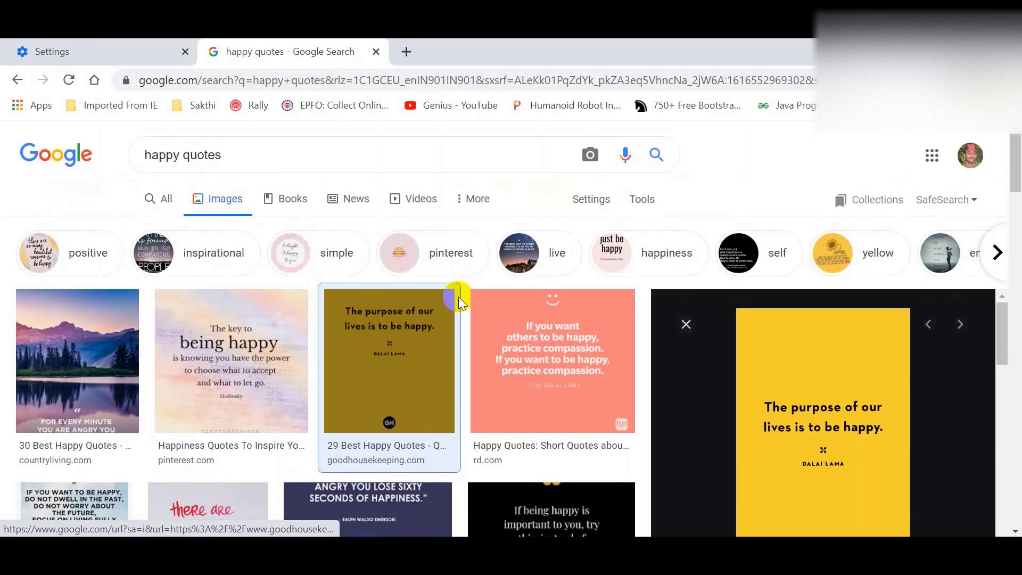
{"action": "scroll", "coordinate": [459, 298], "scroll_direction": "down", "scroll_amount": 3}
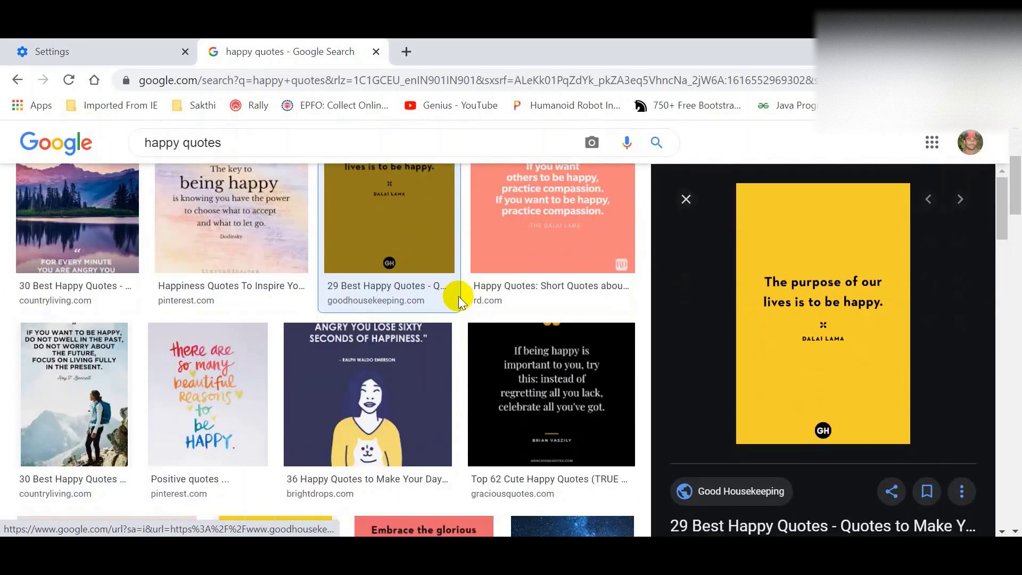
{"action": "right_click", "coordinate": [824, 271]}
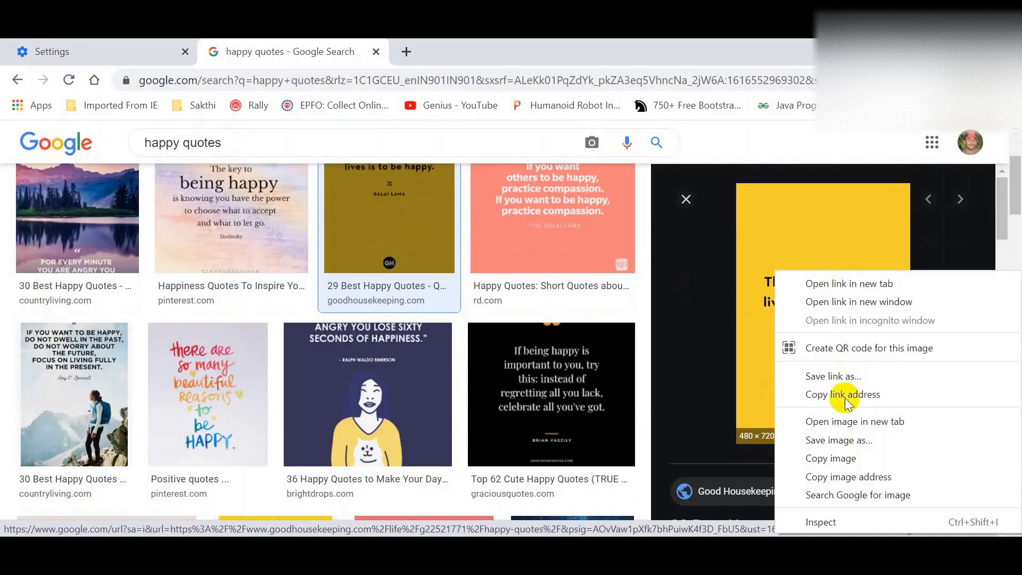
{"action": "left_click", "coordinate": [832, 458]}
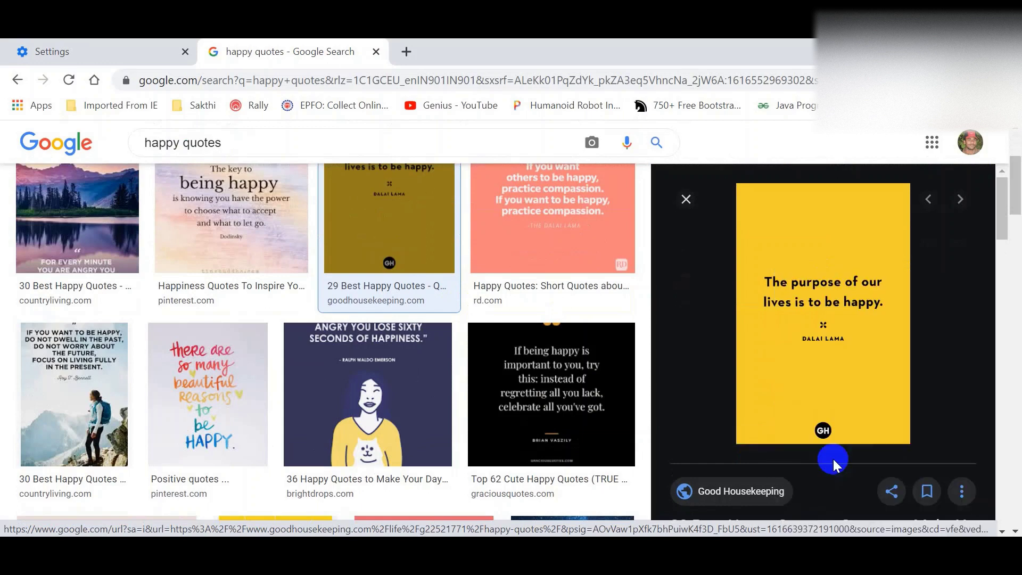
Step: Switch back to OneNote and paste the copied quote image as a picture on the blank page
{"action": "key", "text": "alt+Tab"}
{"action": "right_click", "coordinate": [336, 235]}
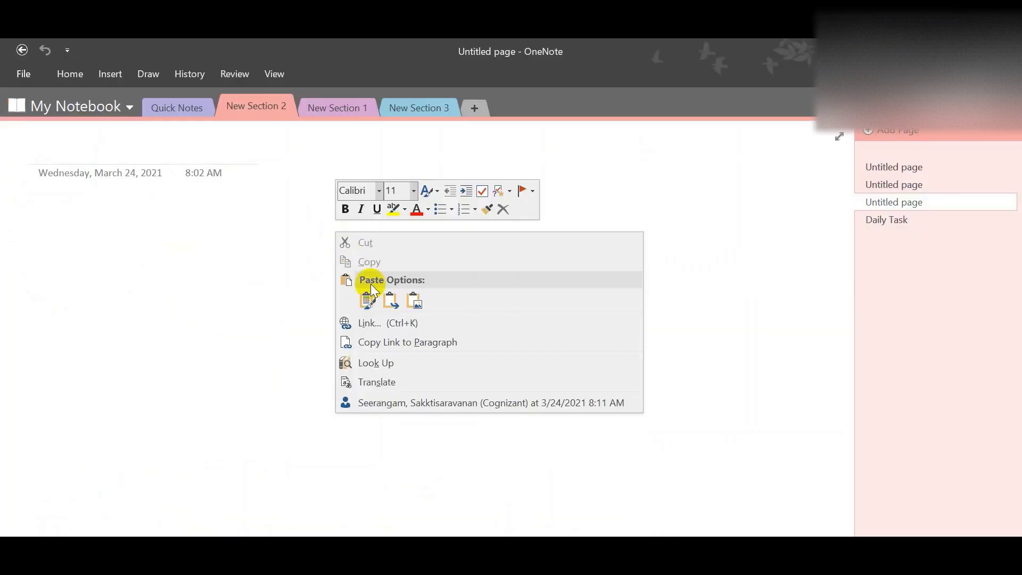
{"action": "left_click", "coordinate": [415, 300]}
{"action": "scroll", "coordinate": [416, 330], "scroll_direction": "up", "scroll_amount": 5}
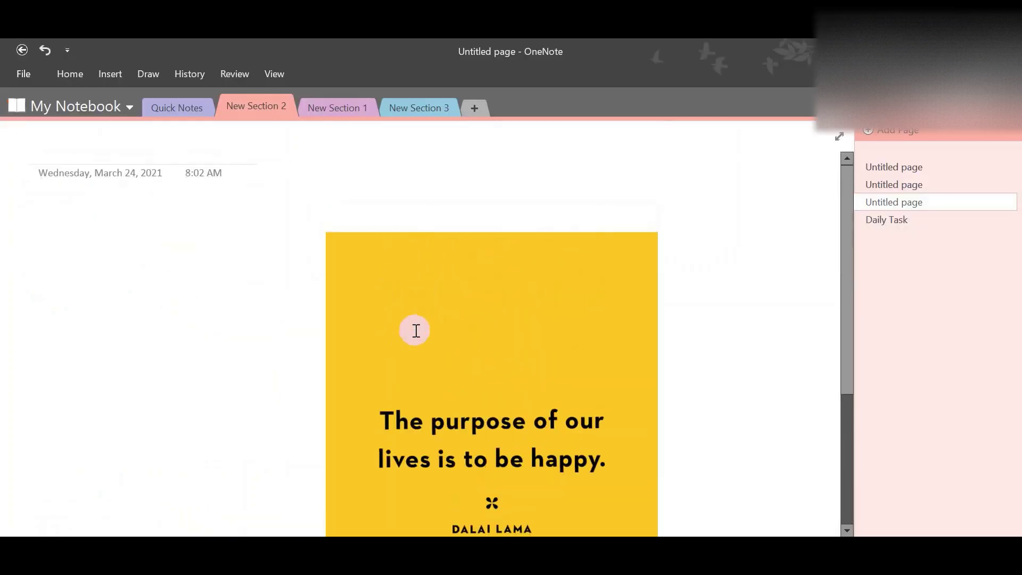
Step: Move the pasted quote picture toward the left side of the page
{"action": "left_click_drag", "start_coordinate": [474, 244], "coordinate": [247, 245]}
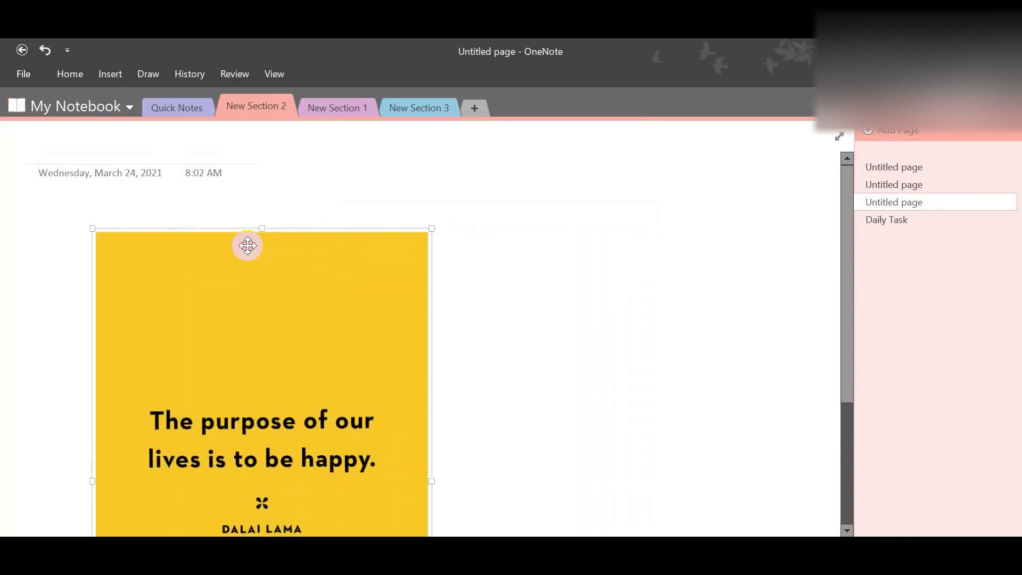
{"action": "scroll", "coordinate": [312, 393], "scroll_direction": "down", "scroll_amount": 3}
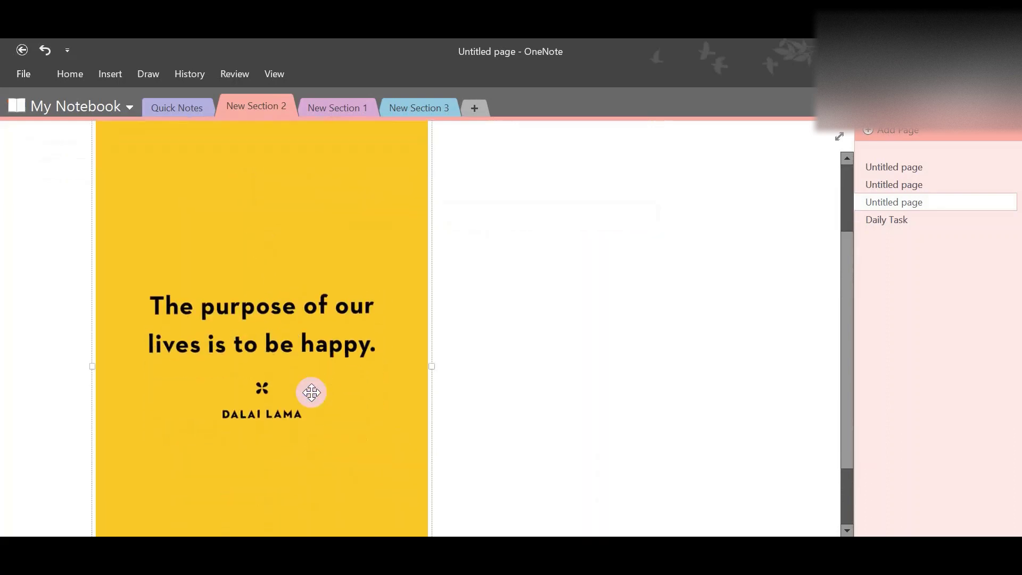
{"action": "scroll", "coordinate": [312, 392], "scroll_direction": "up", "scroll_amount": 2}
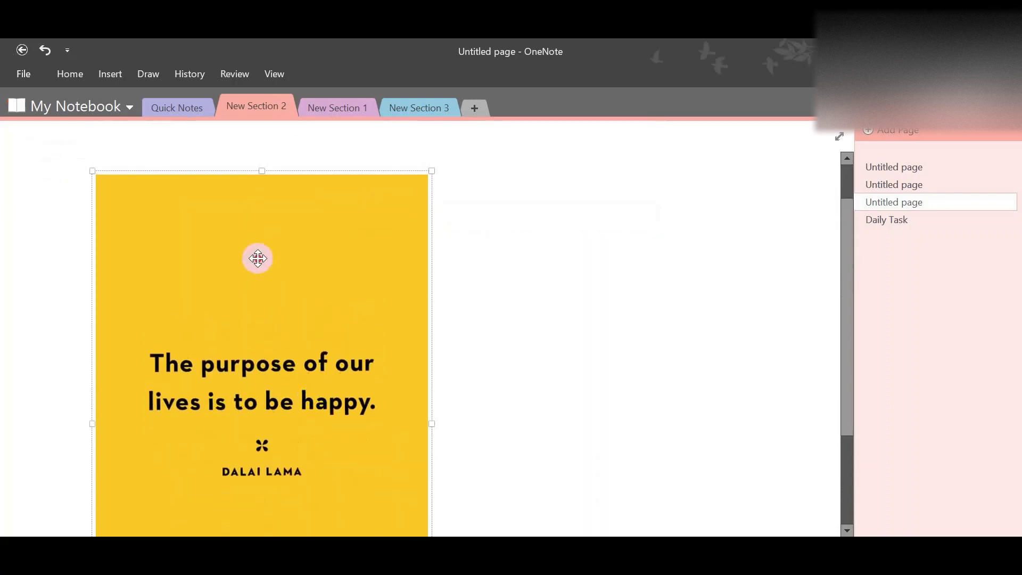
{"action": "mouse_move", "coordinate": [258, 258]}
{"action": "left_mouse_down"}
{"action": "mouse_move", "coordinate": [328, 269]}
{"action": "mouse_move", "coordinate": [335, 283]}
{"action": "mouse_move", "coordinate": [264, 255]}
{"action": "left_mouse_up"}
Step: Copy the text out of the yellow quote picture and paste it into the blank area beside the picture
{"action": "right_click", "coordinate": [270, 251]}
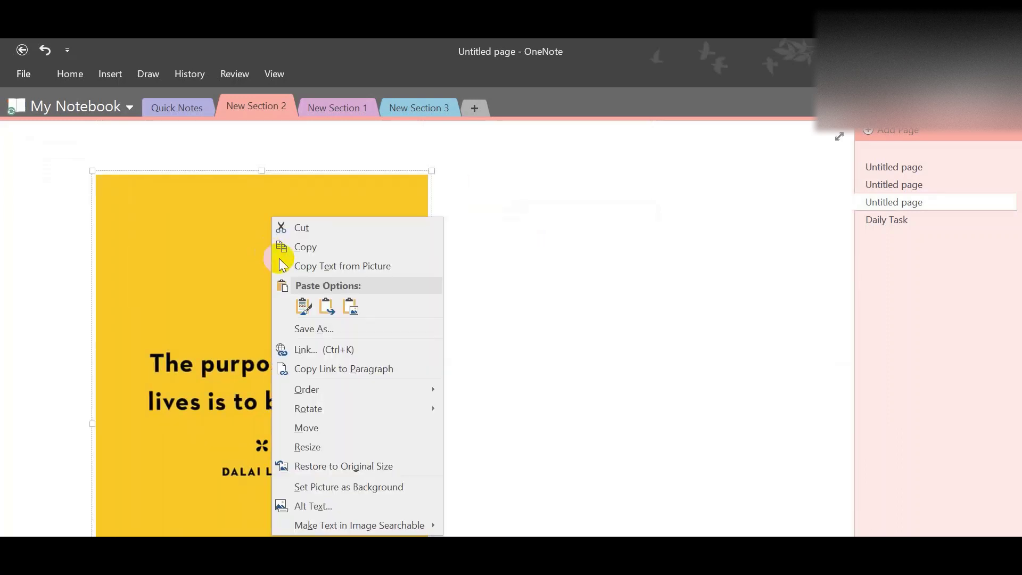
{"action": "left_click", "coordinate": [328, 266]}
{"action": "left_click", "coordinate": [602, 232]}
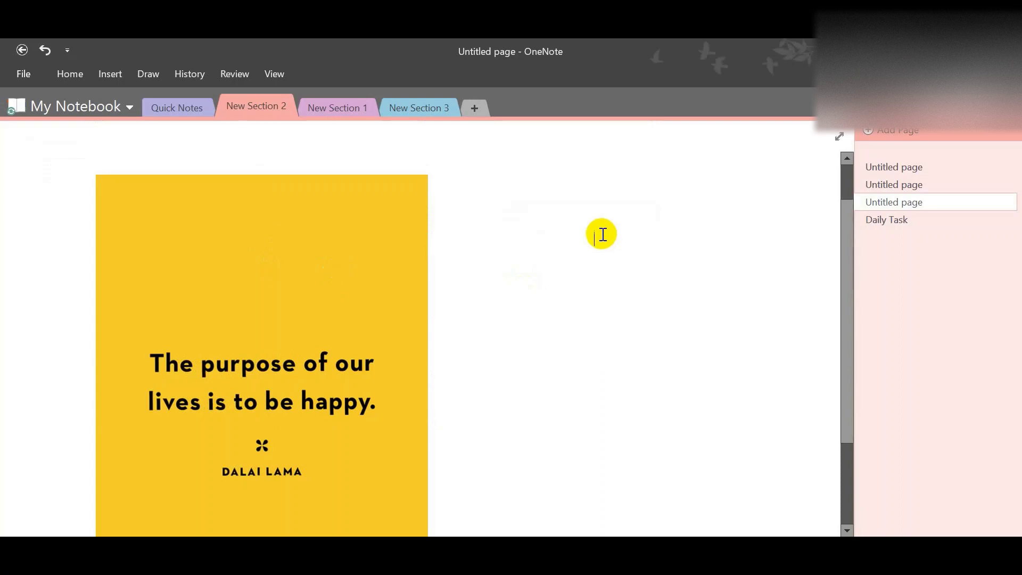
{"action": "key", "text": "ctrl+v"}
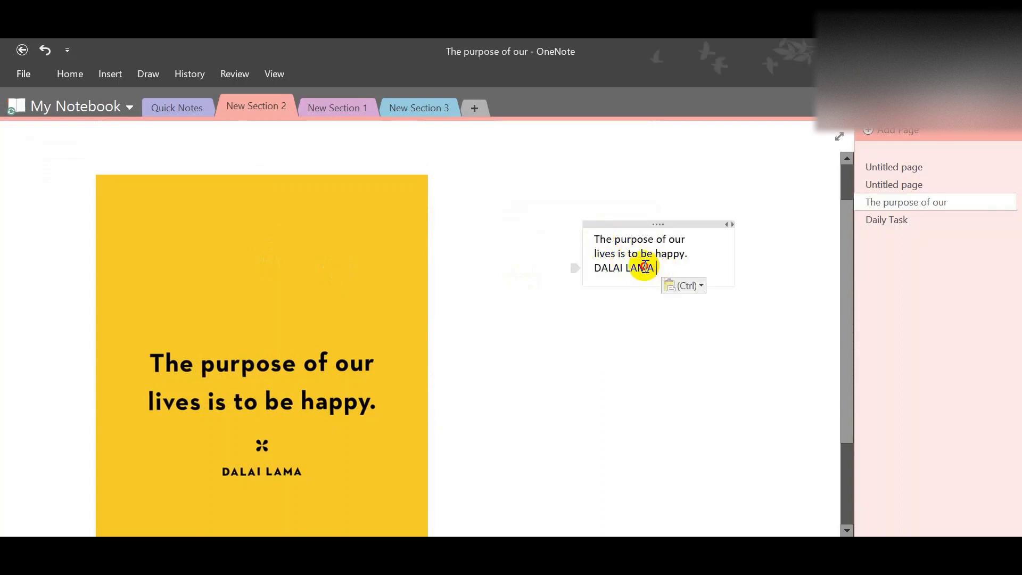
Step: Delete the note container holding the extracted quote text beside the yellow picture
{"action": "left_click_drag", "start_coordinate": [649, 266], "coordinate": [589, 236]}
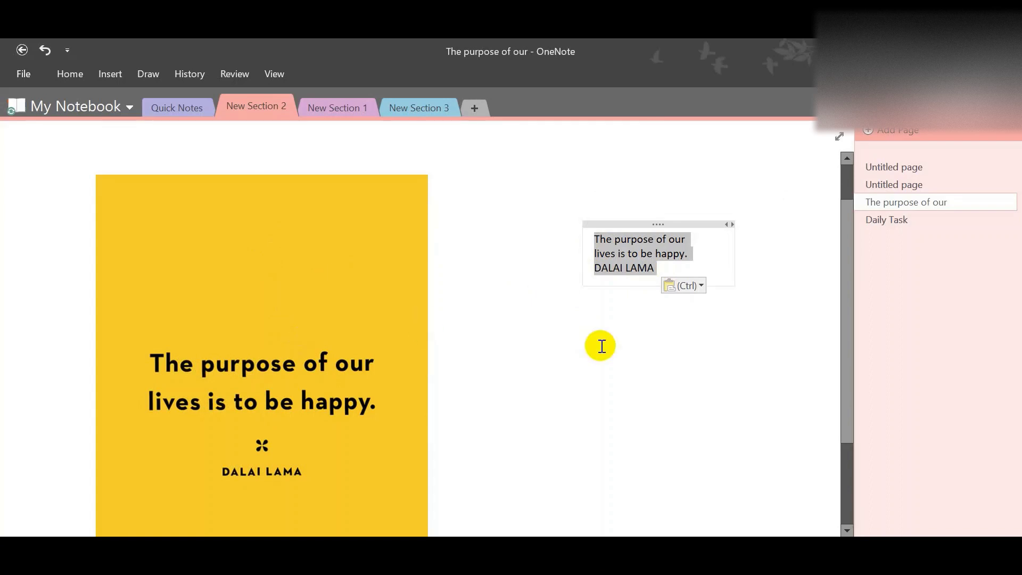
{"action": "left_click", "coordinate": [675, 223]}
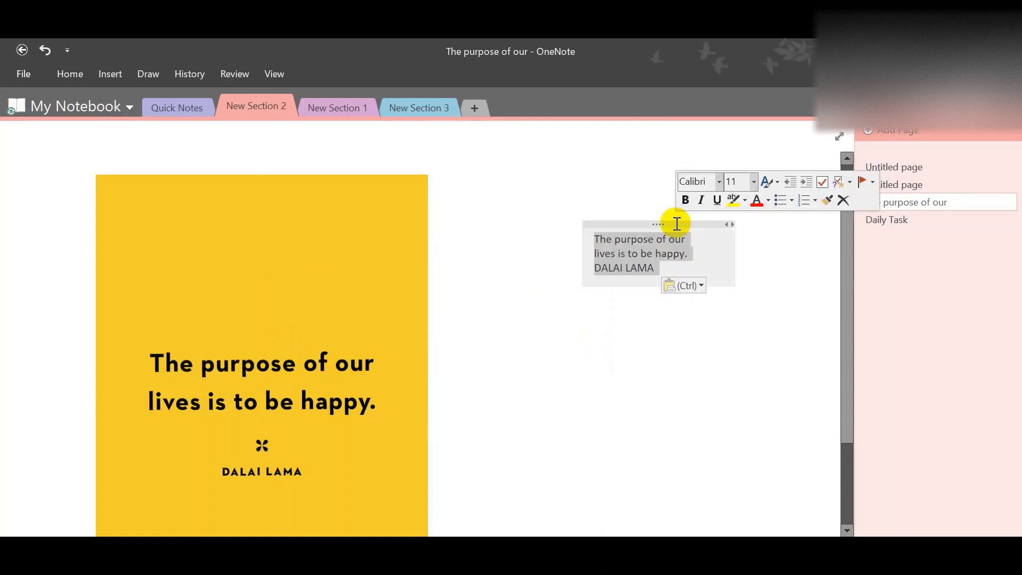
{"action": "key", "text": "Delete"}
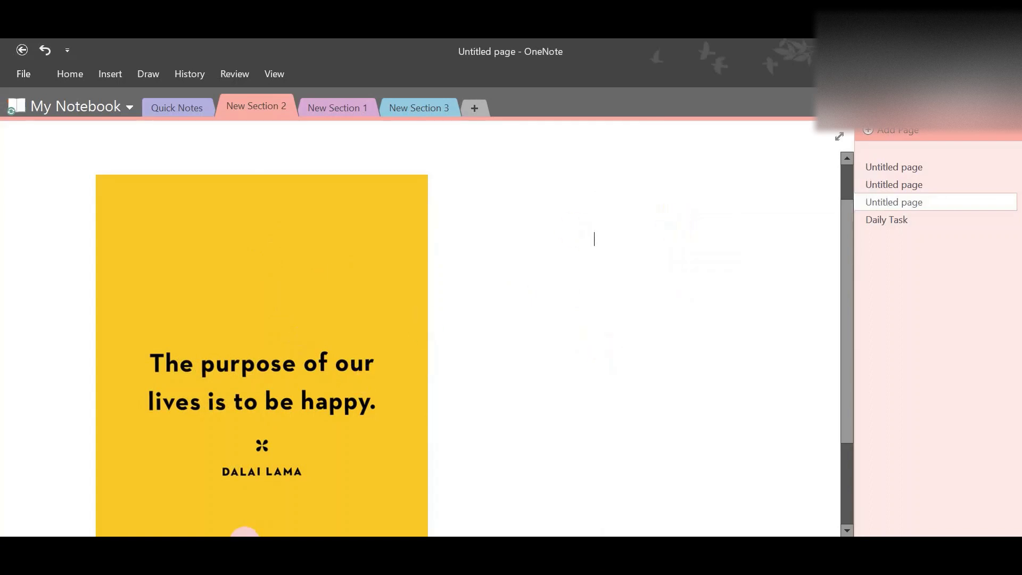
Step: Switch to Chrome and copy the "there are so many beautiful reasons to be happy" image from the happy quotes results
{"action": "key", "text": "alt+Tab"}
{"action": "left_click", "coordinate": [231, 384]}
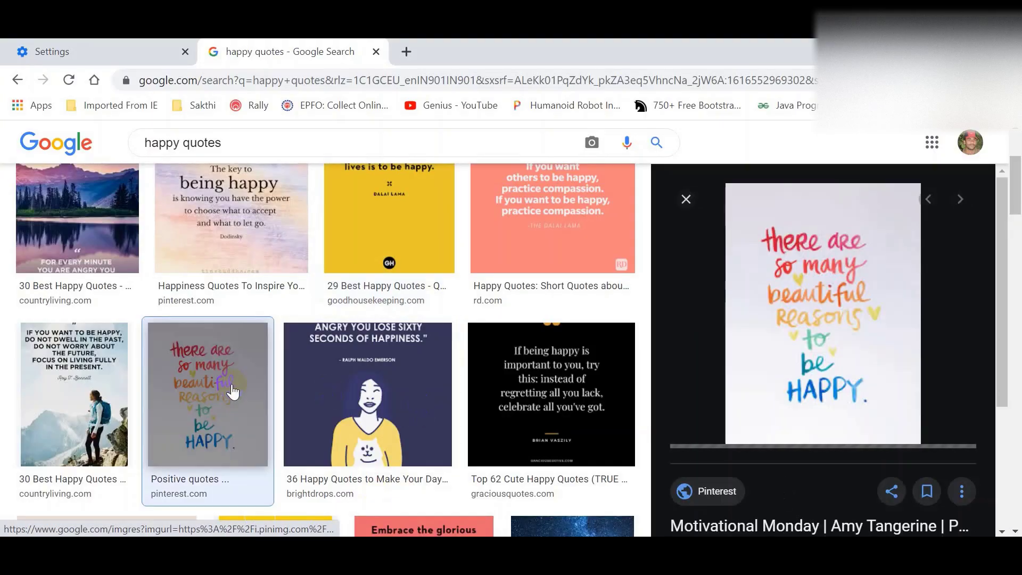
{"action": "right_click", "coordinate": [826, 279]}
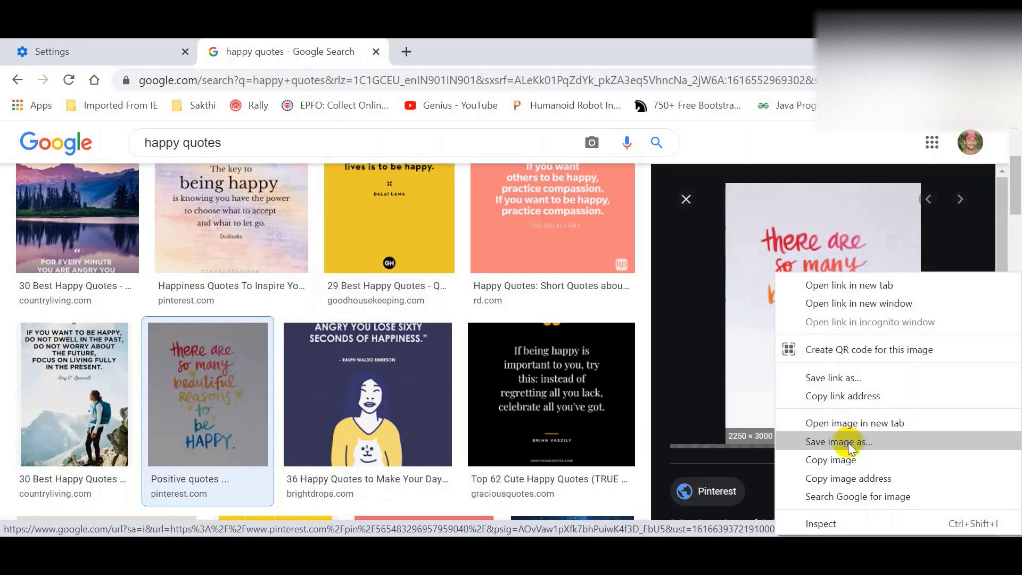
{"action": "left_click", "coordinate": [885, 458]}
Step: Switch back to OneNote, open the second untitled page of New Section 2, and paste the copied image as a picture
{"action": "key", "text": "alt+Tab"}
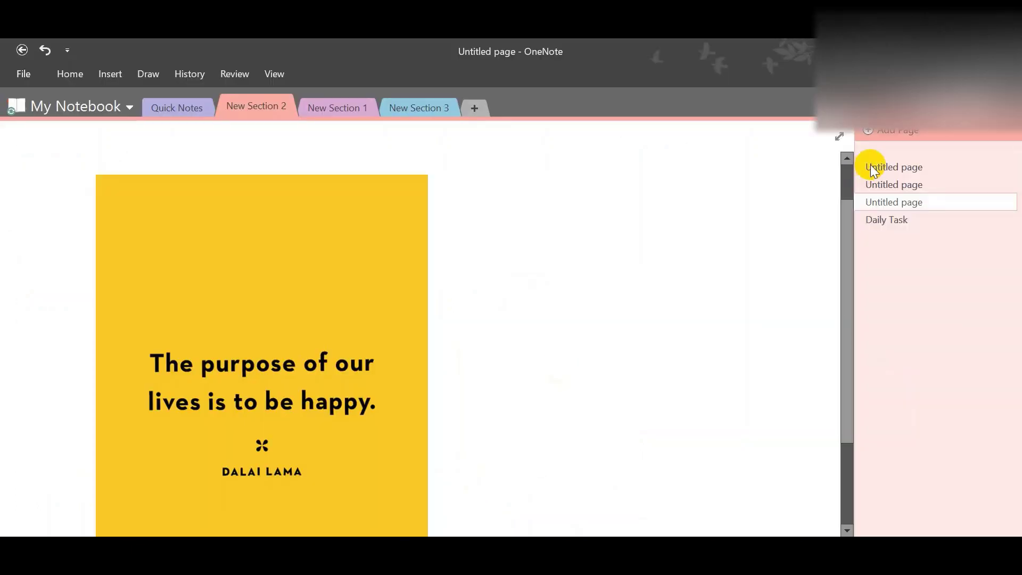
{"action": "left_click", "coordinate": [888, 188]}
{"action": "right_click", "coordinate": [234, 233]}
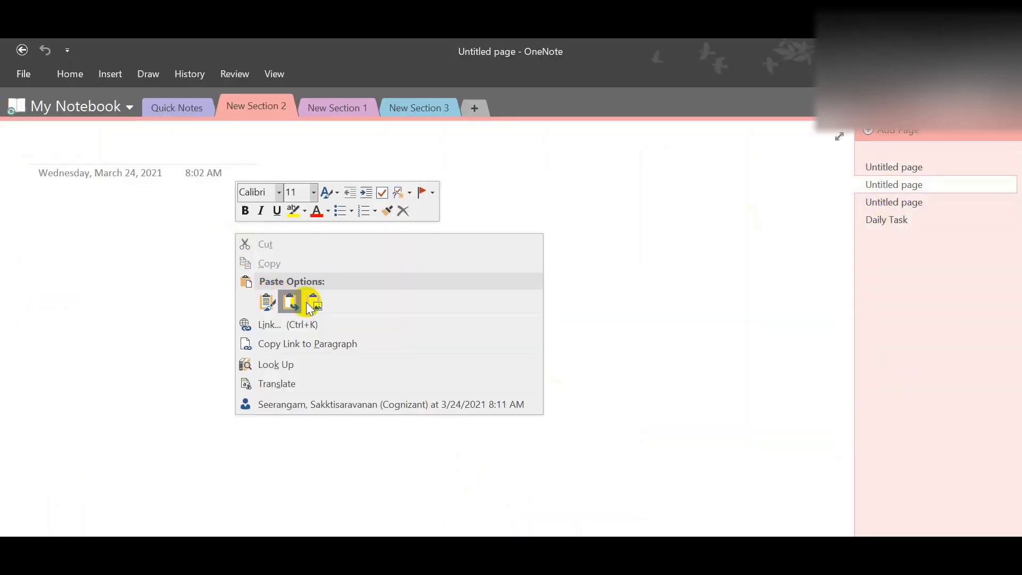
{"action": "left_click", "coordinate": [312, 300]}
Step: Switch to Chrome and copy the "The art of being happy is to be satisfied with what you have." image
{"action": "key", "text": "alt+Tab"}
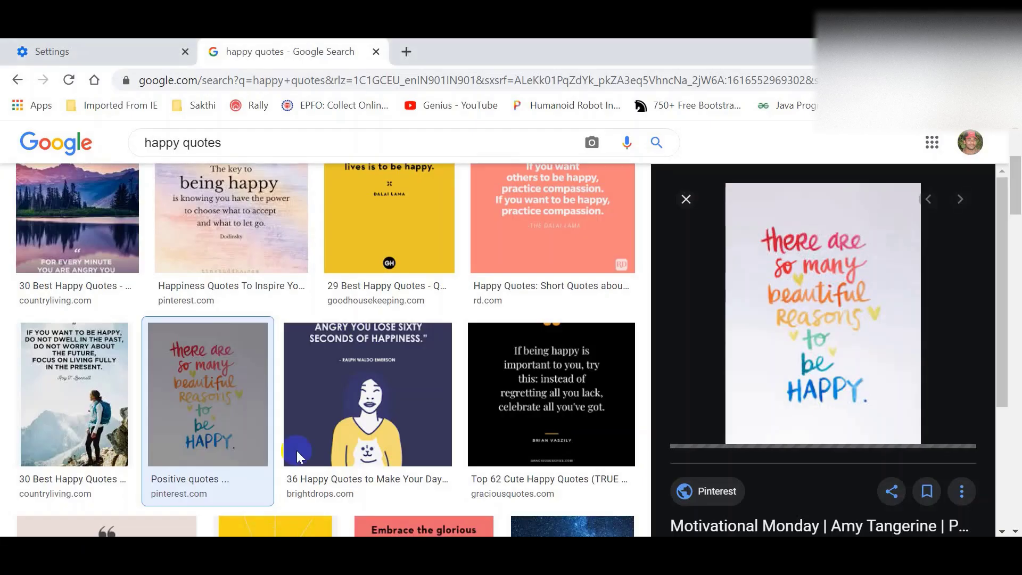
{"action": "scroll", "coordinate": [296, 450], "scroll_direction": "down", "scroll_amount": 5}
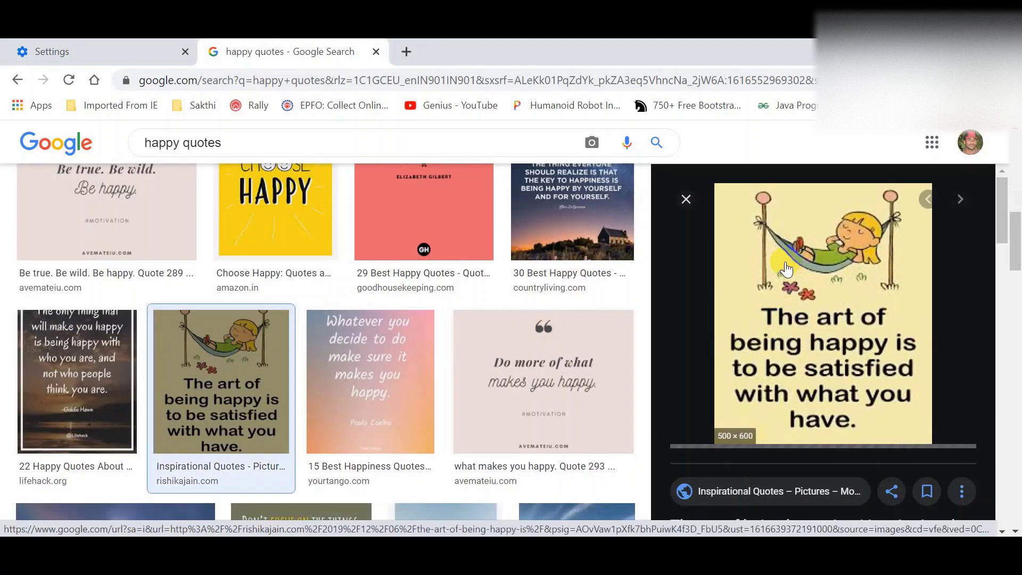
{"action": "right_click", "coordinate": [787, 269]}
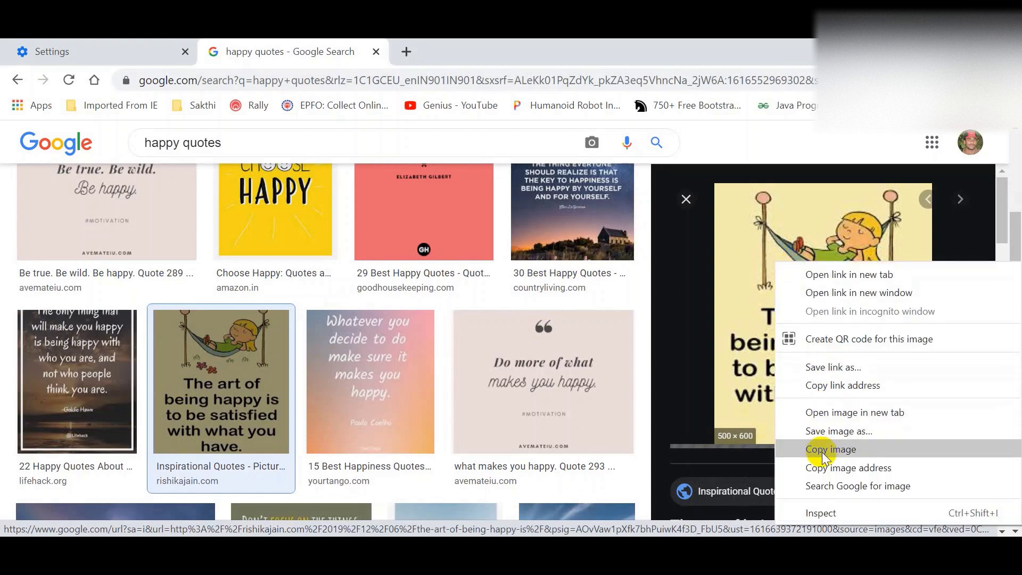
{"action": "left_click", "coordinate": [831, 450]}
Step: Switch back to OneNote and paste the copied hammock quote image as a picture beside the first picture
{"action": "key", "text": "alt+Tab"}
{"action": "right_click", "coordinate": [449, 217]}
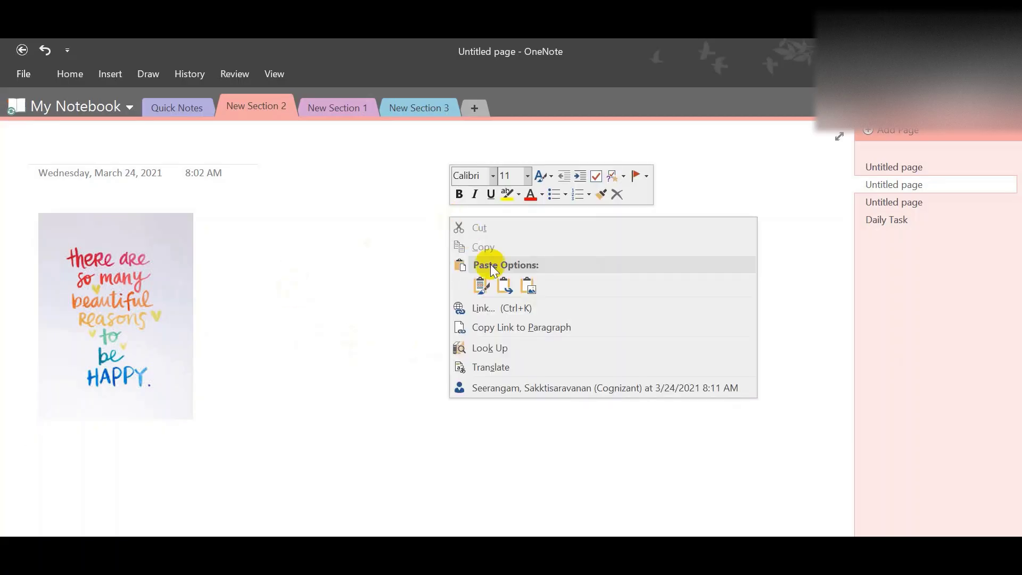
{"action": "left_click", "coordinate": [534, 287]}
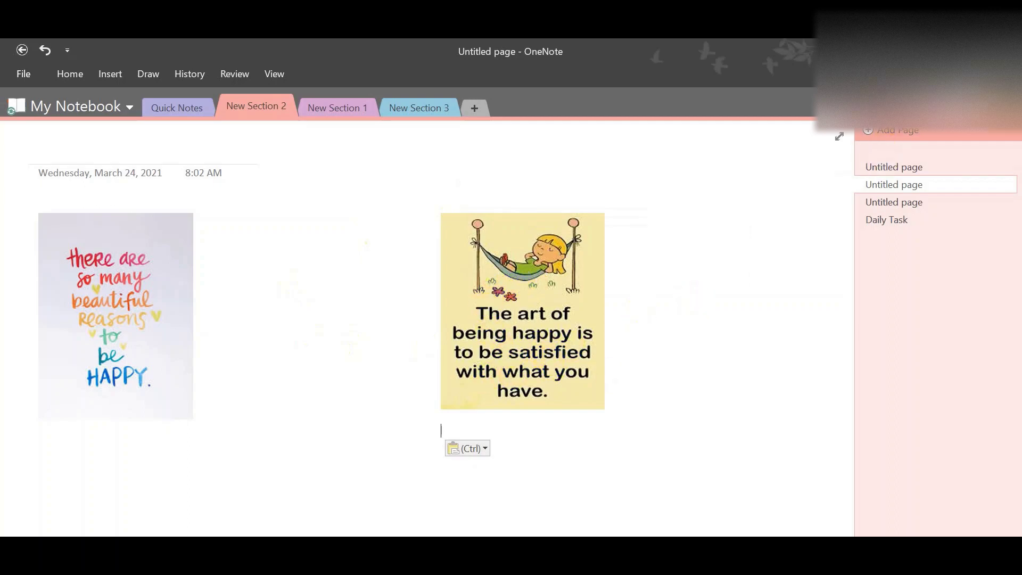
Step: Search all notebooks for the word "satisfied" and close the search on the current page
{"action": "key", "text": "ctrl+e"}
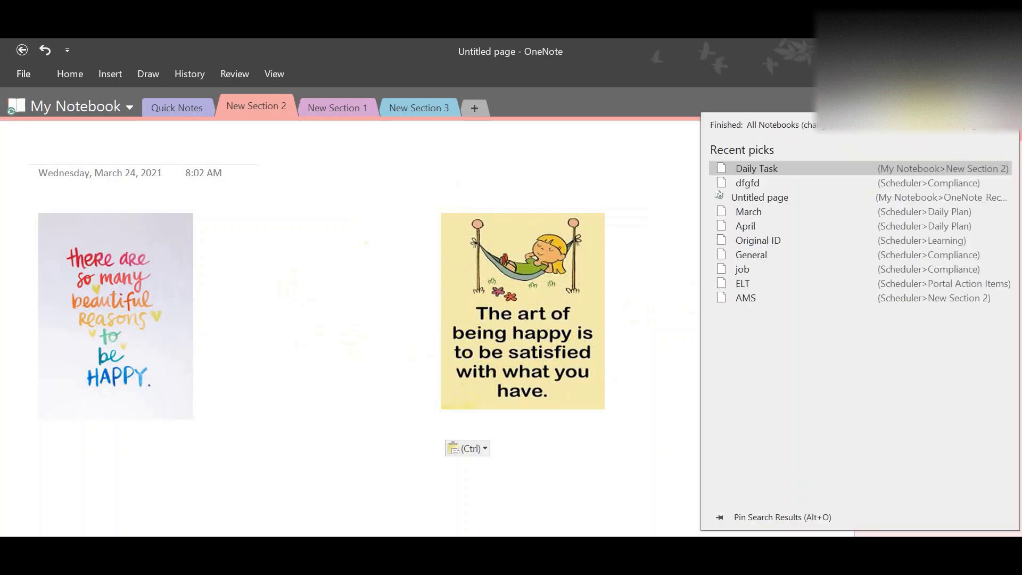
{"action": "type", "text": "sati"}
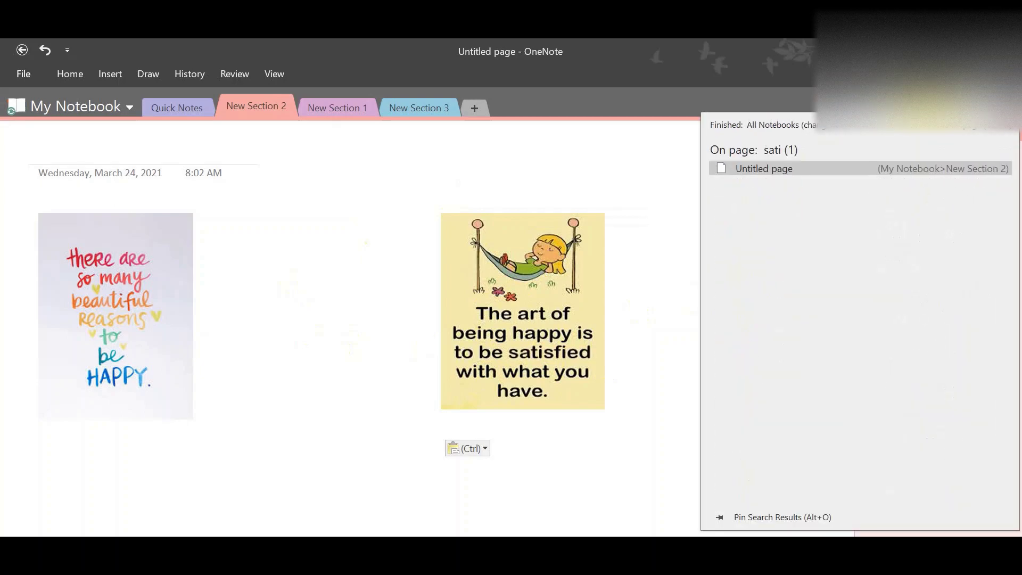
{"action": "type", "text": "sfied"}
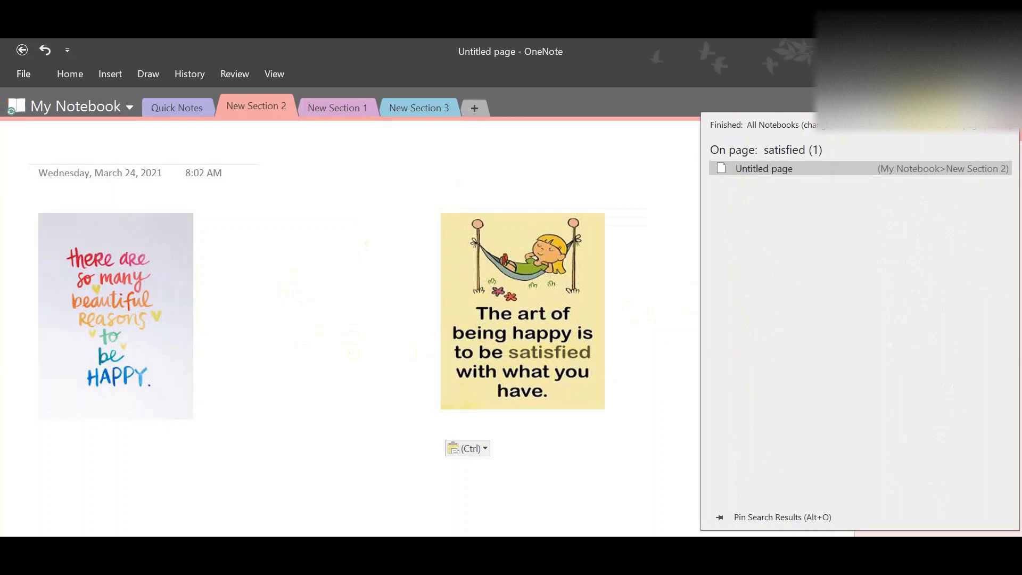
{"action": "key", "text": "Return"}
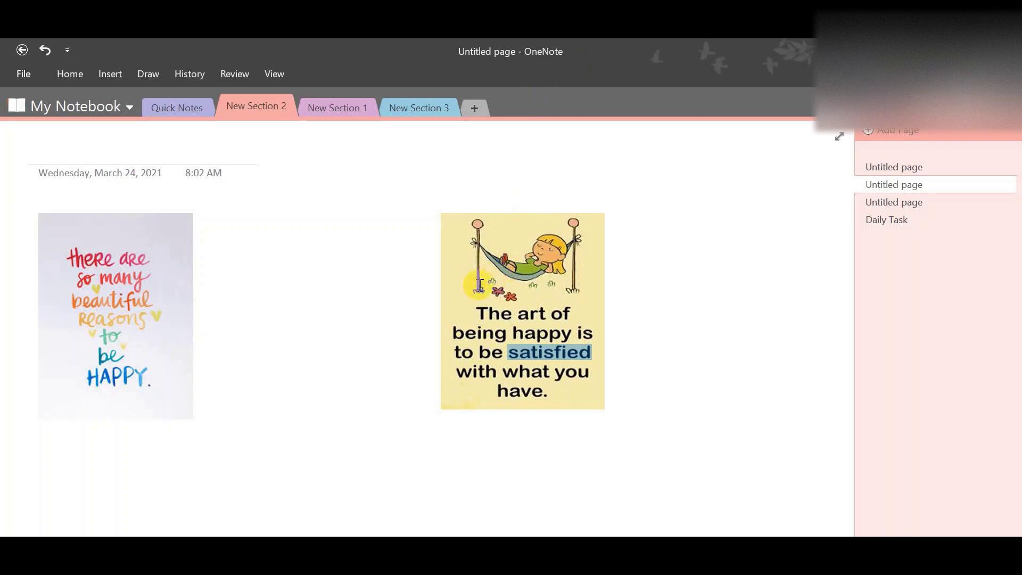
Step: Copy the text from the hammock quote picture and paste it as text only in the blank area below the two pictures
{"action": "left_click", "coordinate": [508, 259]}
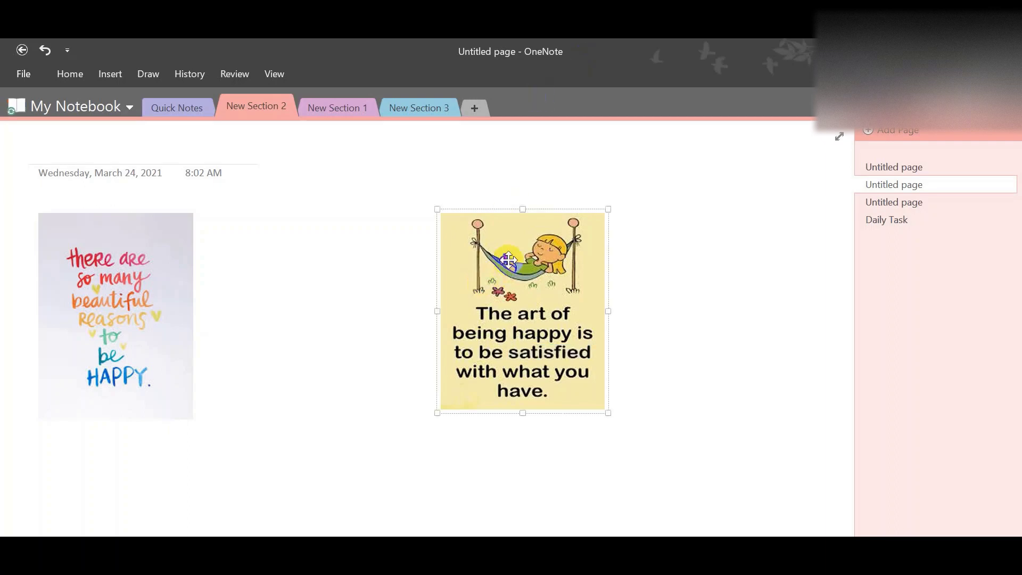
{"action": "right_click", "coordinate": [508, 259]}
{"action": "left_click", "coordinate": [574, 263]}
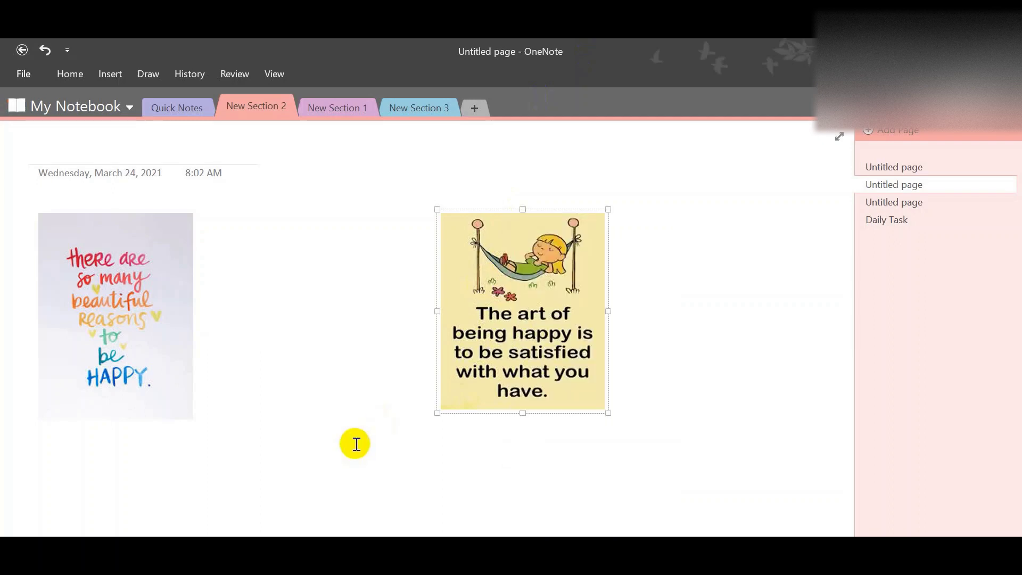
{"action": "left_click", "coordinate": [326, 481]}
{"action": "right_click", "coordinate": [327, 485]}
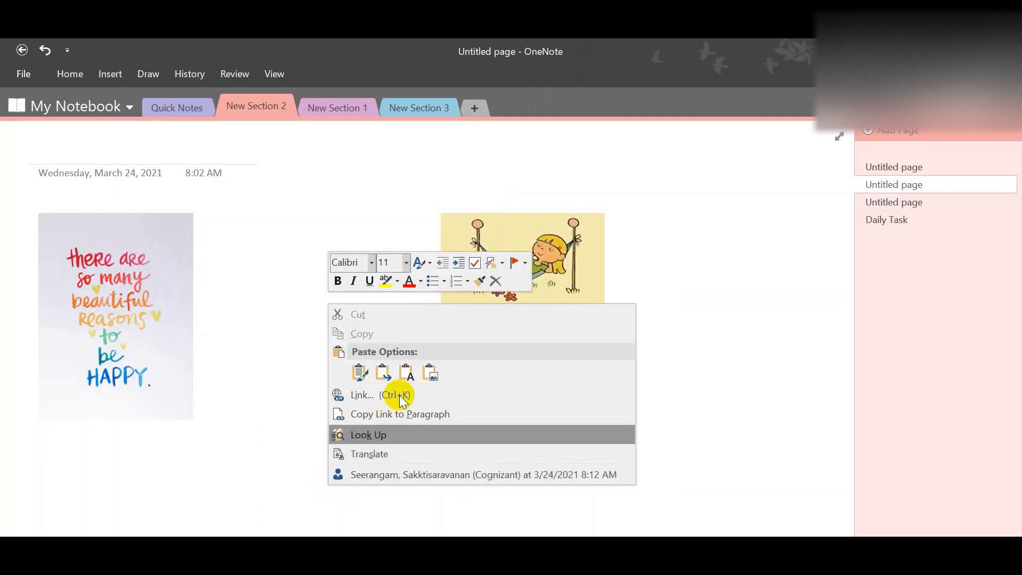
{"action": "left_click", "coordinate": [406, 372]}
{"action": "left_click_drag", "start_coordinate": [357, 489], "coordinate": [323, 426]}
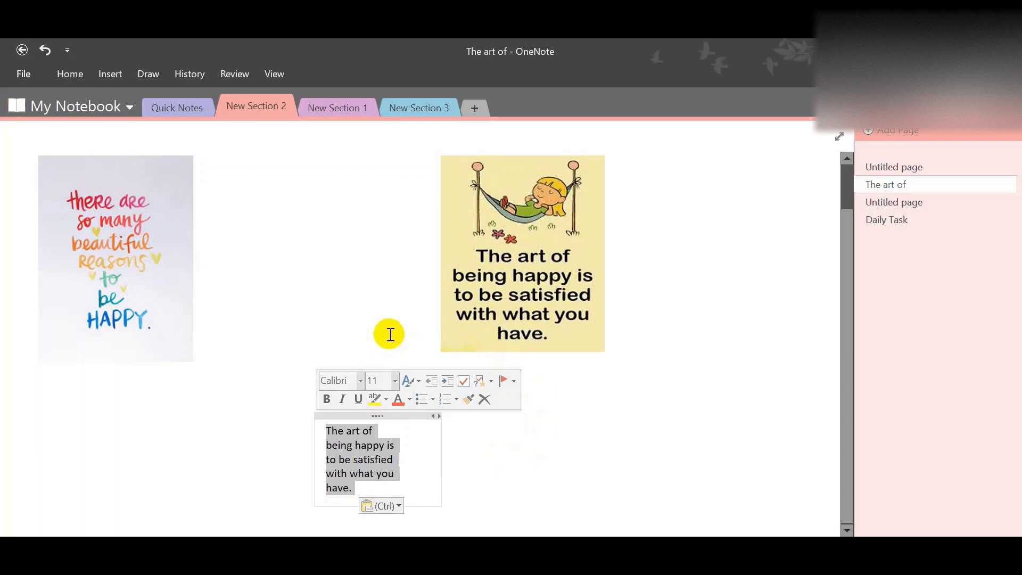
{"action": "left_click", "coordinate": [273, 461]}
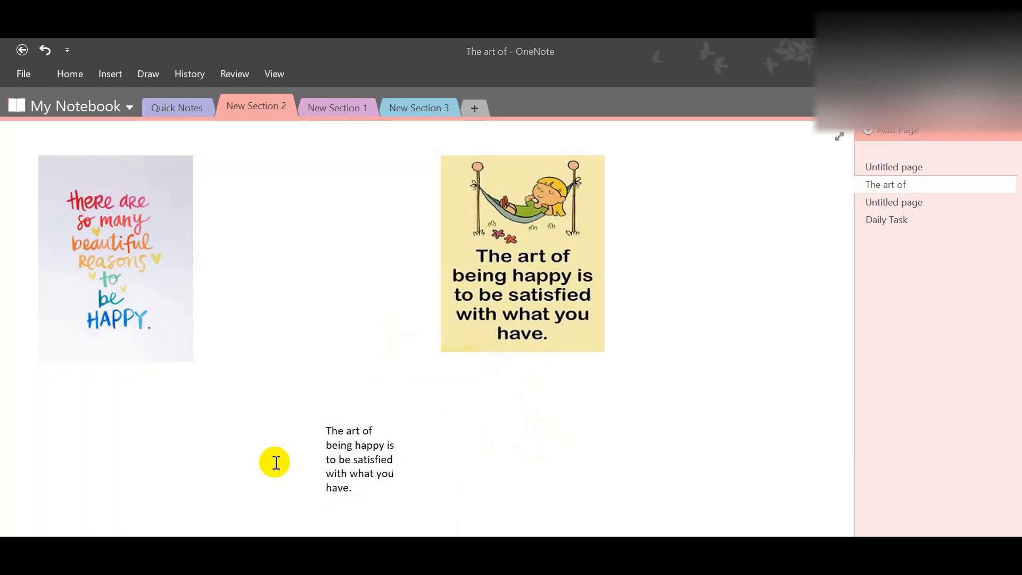